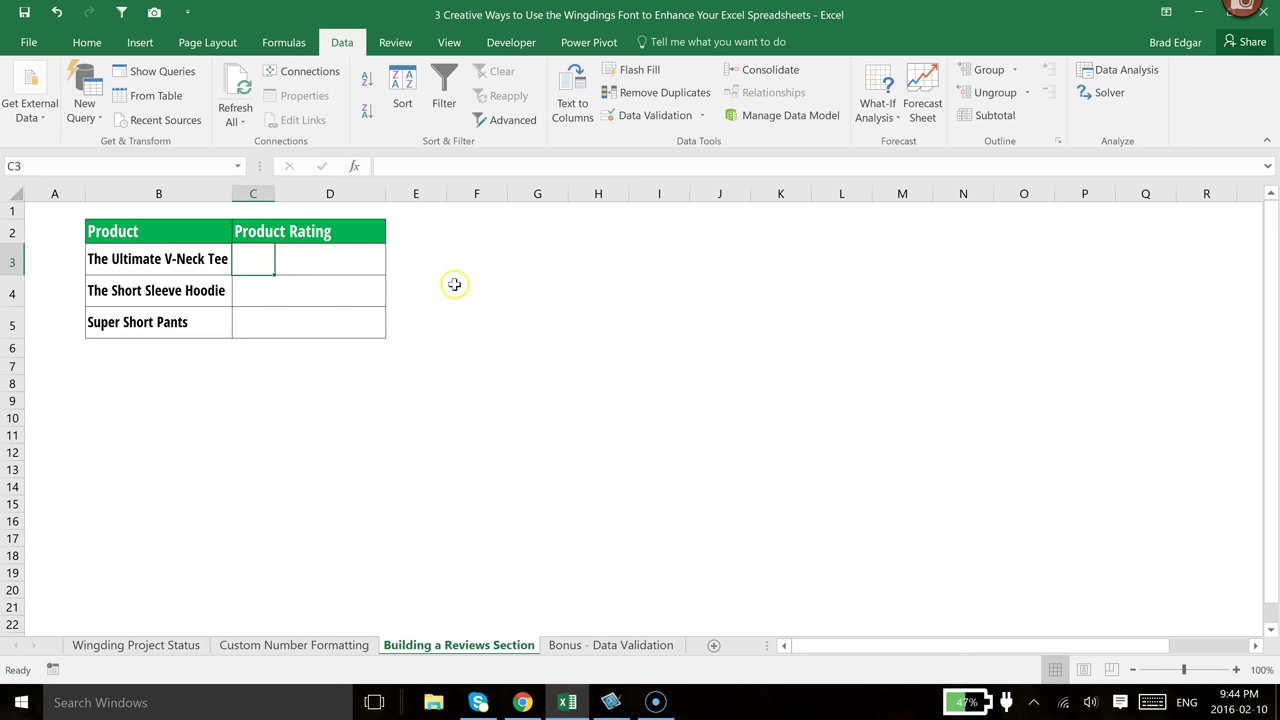
- Enter 1 in cell T3 and 2 in T4, and extend the series down to 5 in T7
left_click(1253, 647)
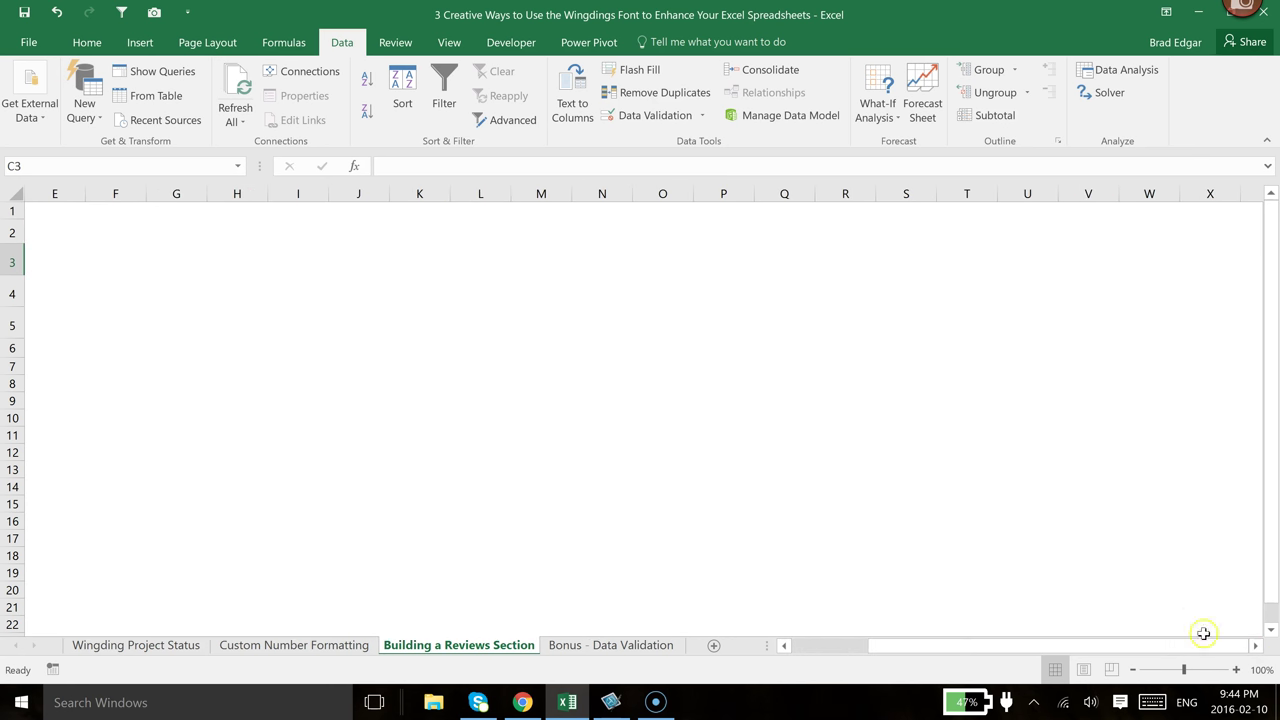
left_click(1256, 647)
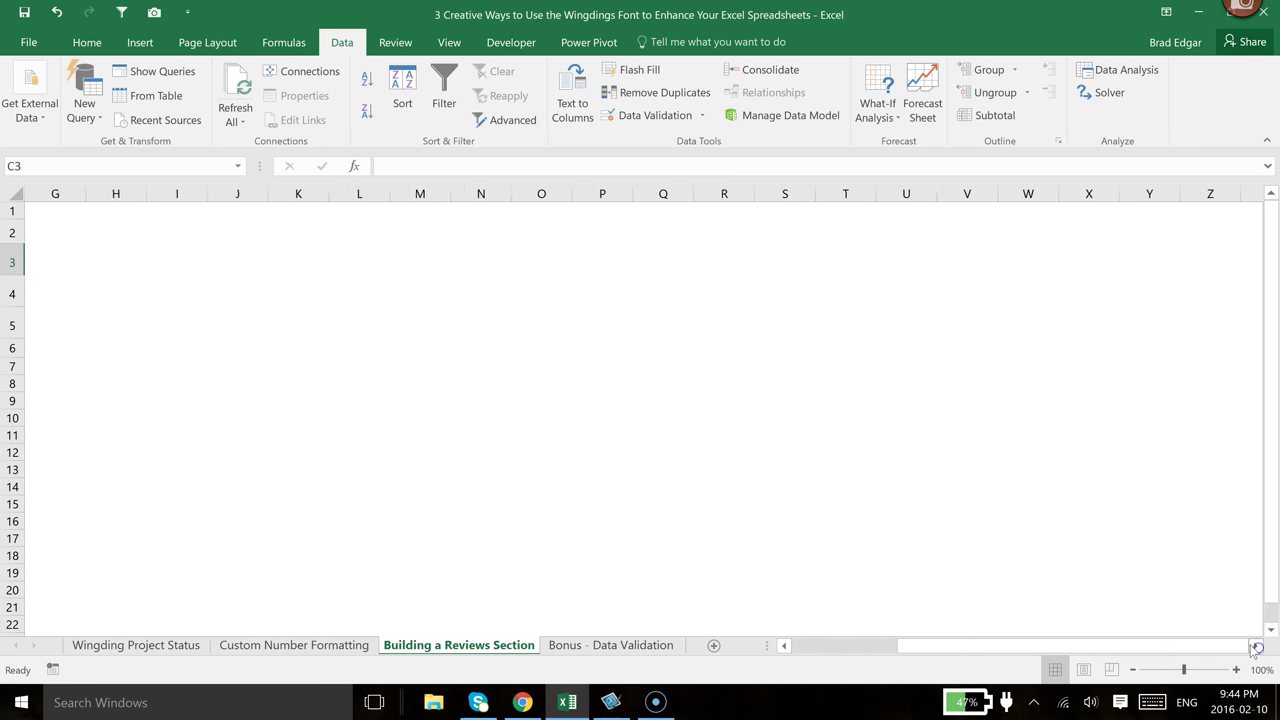
left_click(846, 262)
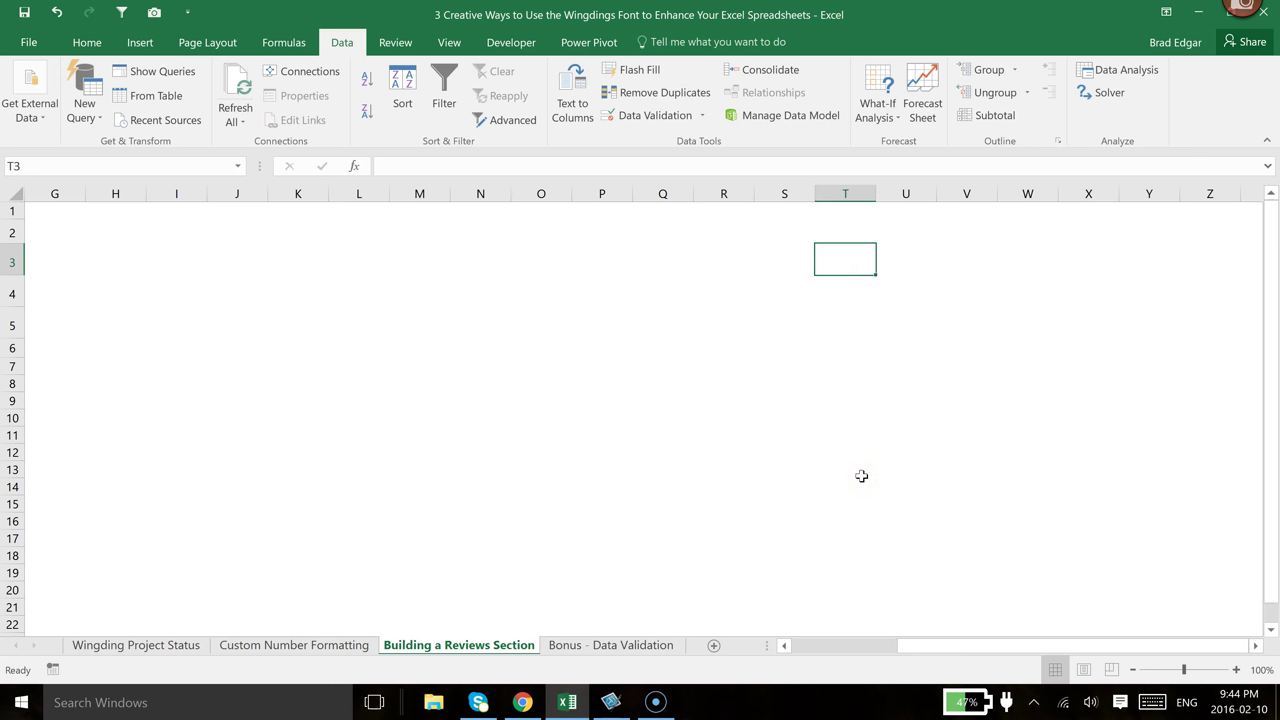
type("1")
key("Return")
type("f2")
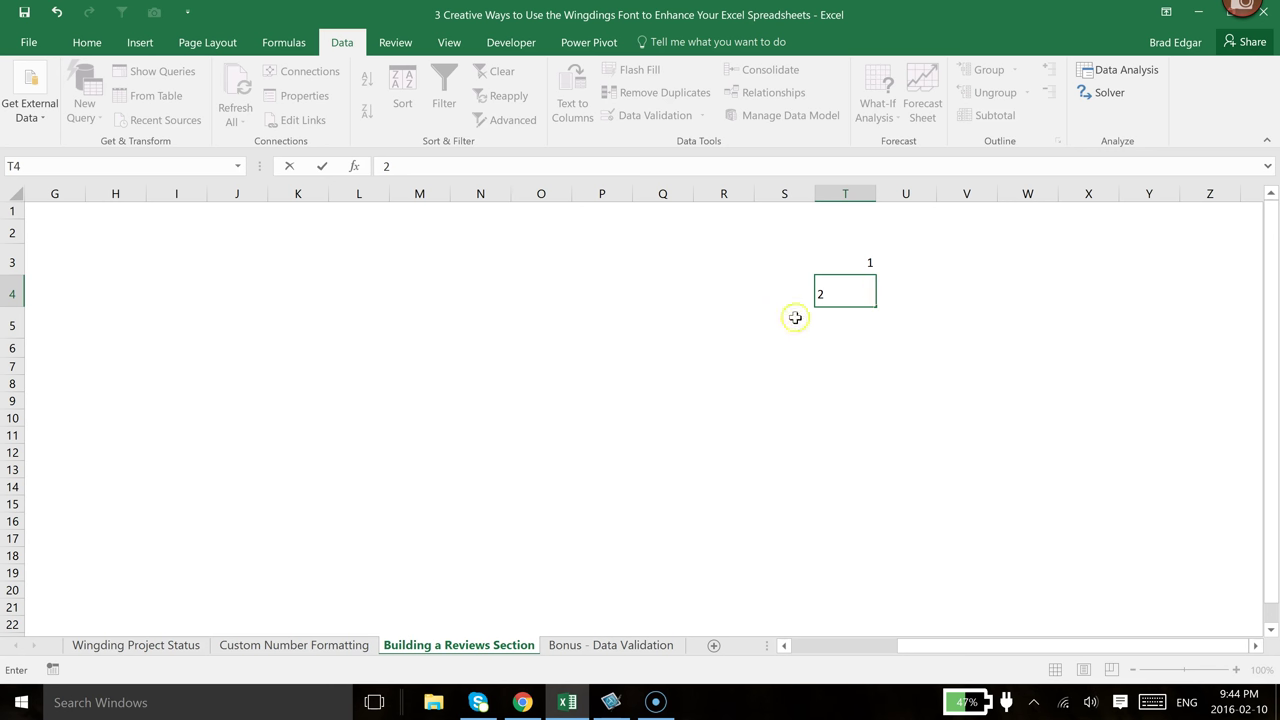
key("Return")
left_click_drag(831, 262, 862, 376)
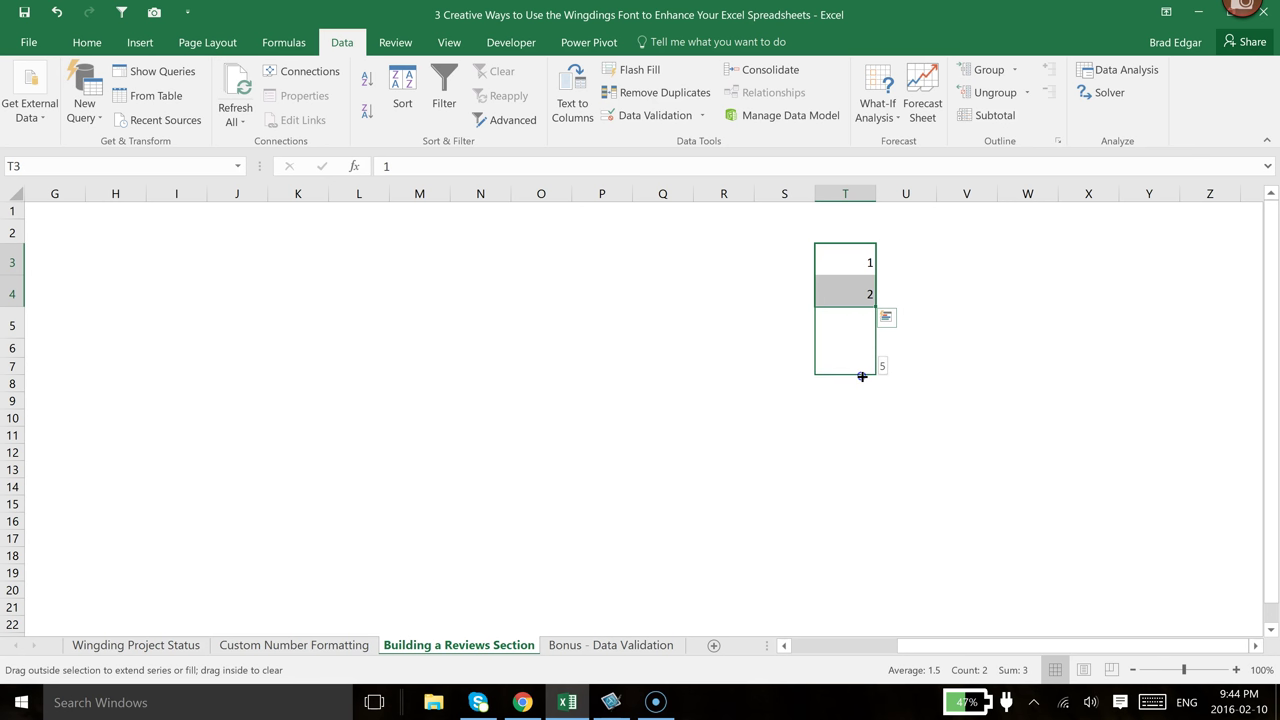
left_click_drag(862, 376, 862, 377)
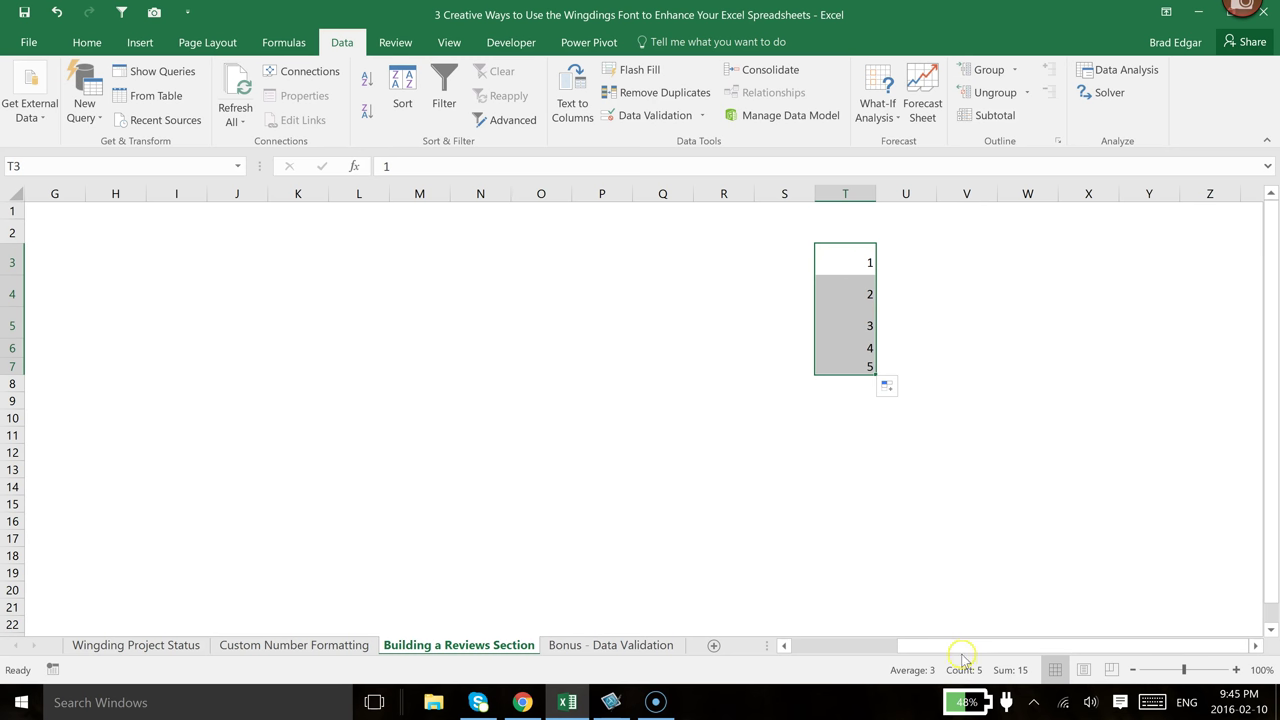
- Apply list data validation to the rating cells C3:C5, using =$T$3:$T$7 as the source
left_click_drag(898, 646, 795, 648)
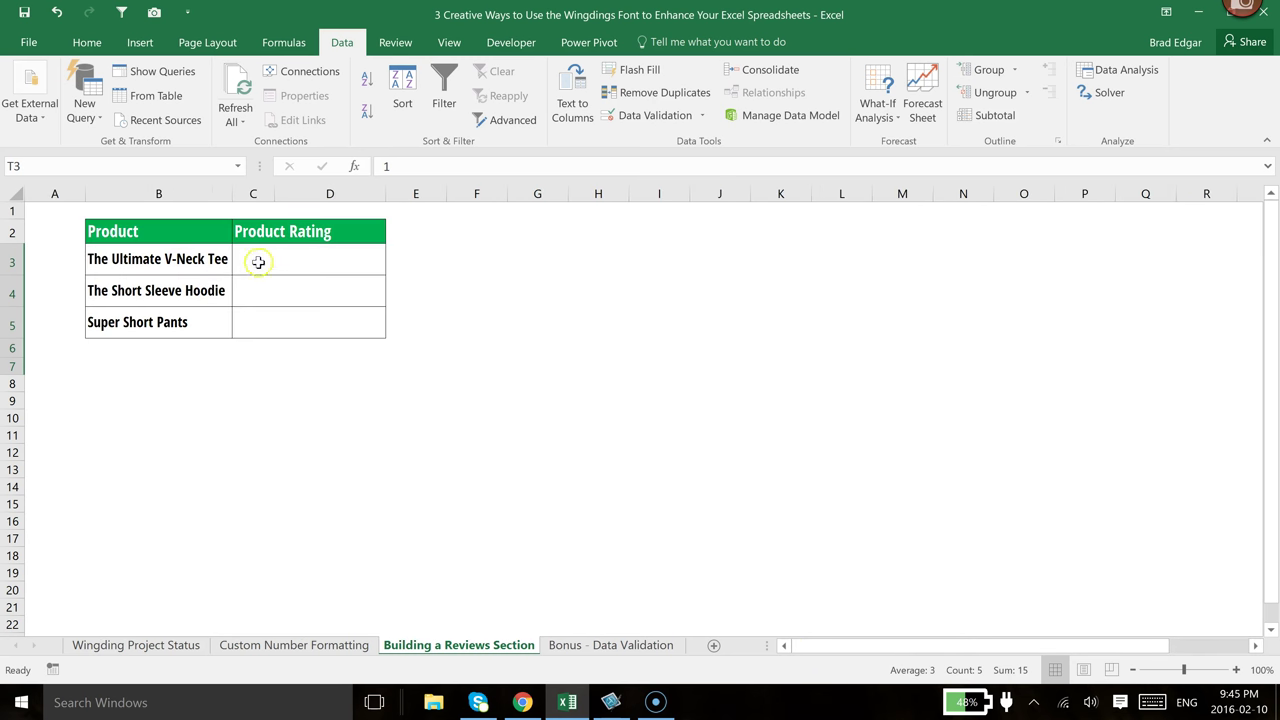
left_click_drag(253, 262, 255, 326)
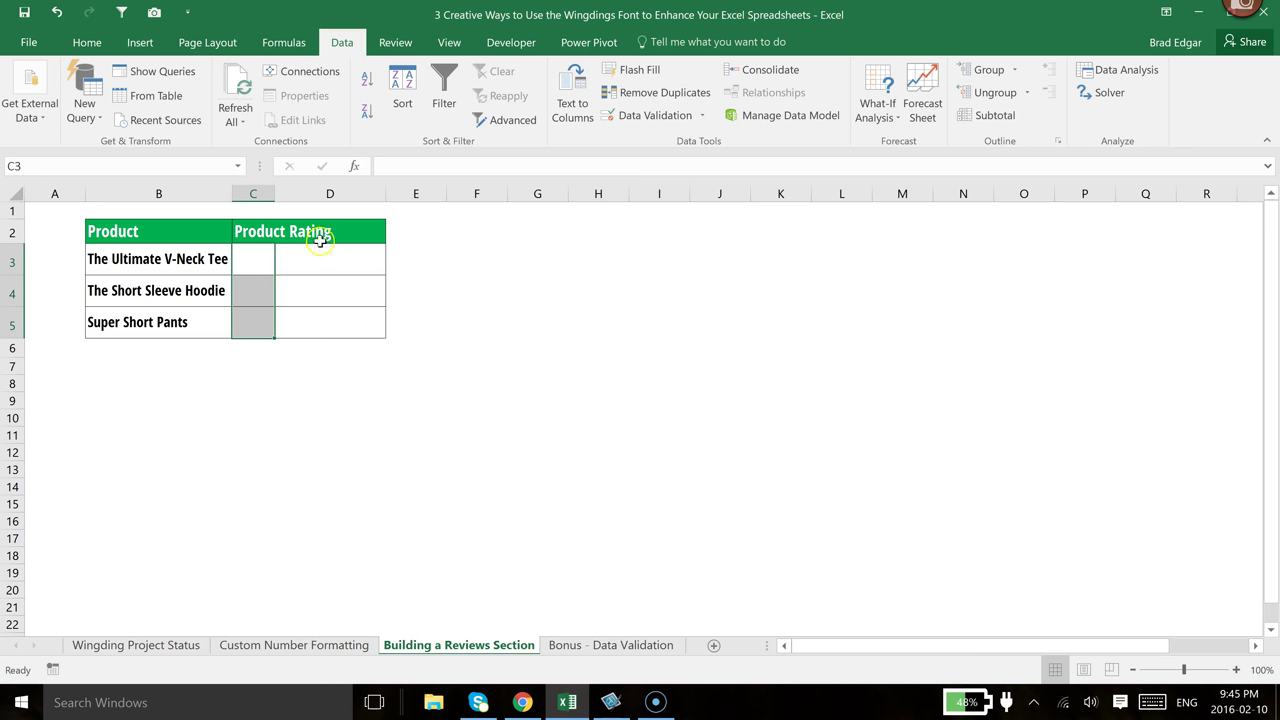
left_click(702, 116)
left_click(716, 137)
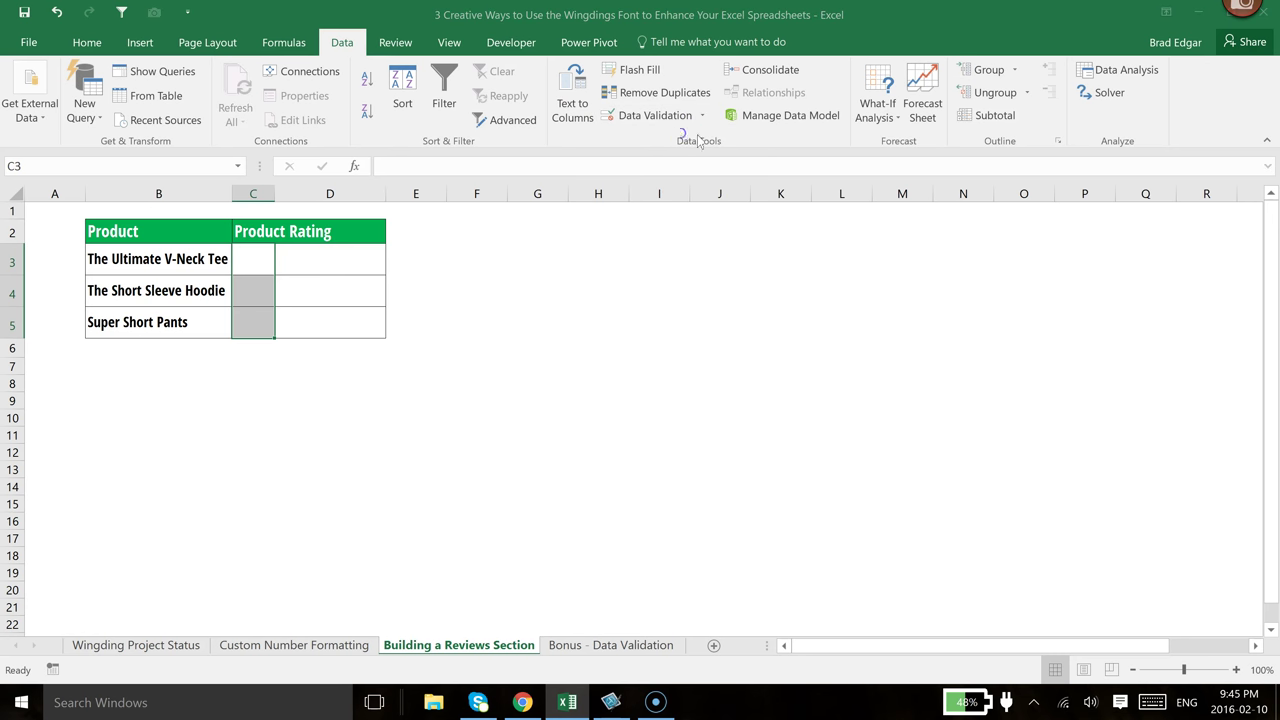
left_click(558, 409)
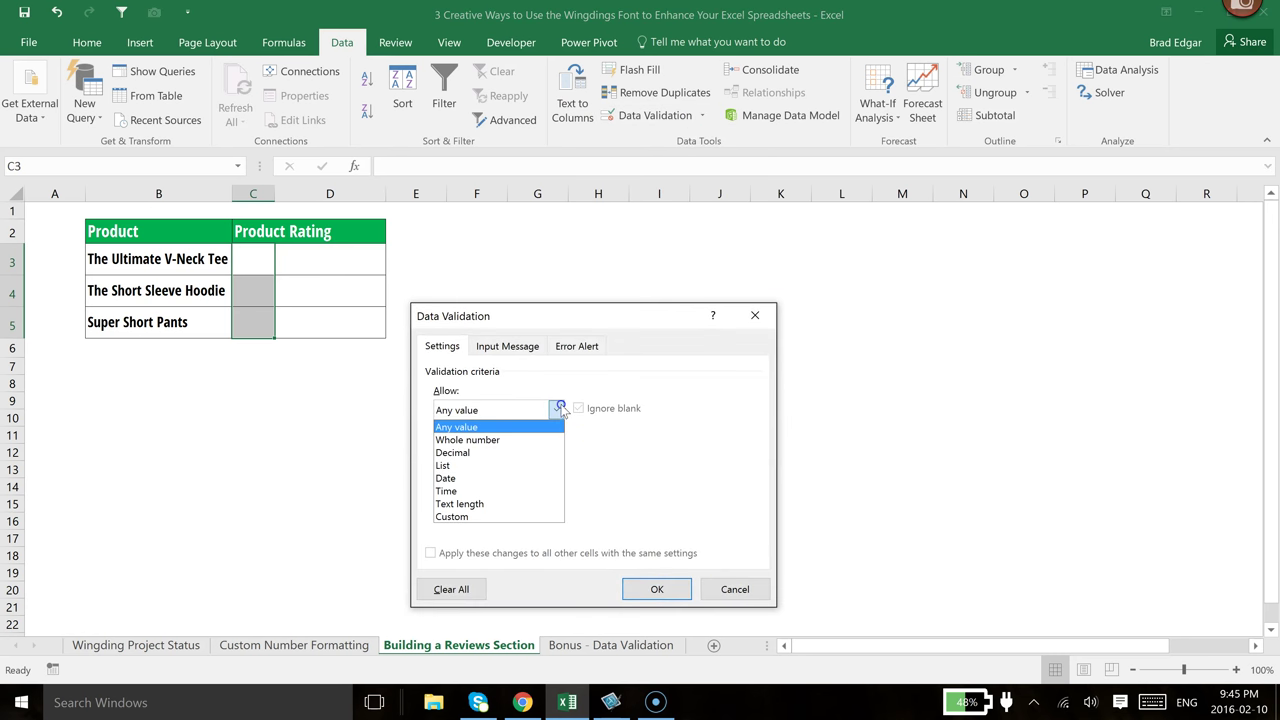
left_click(445, 465)
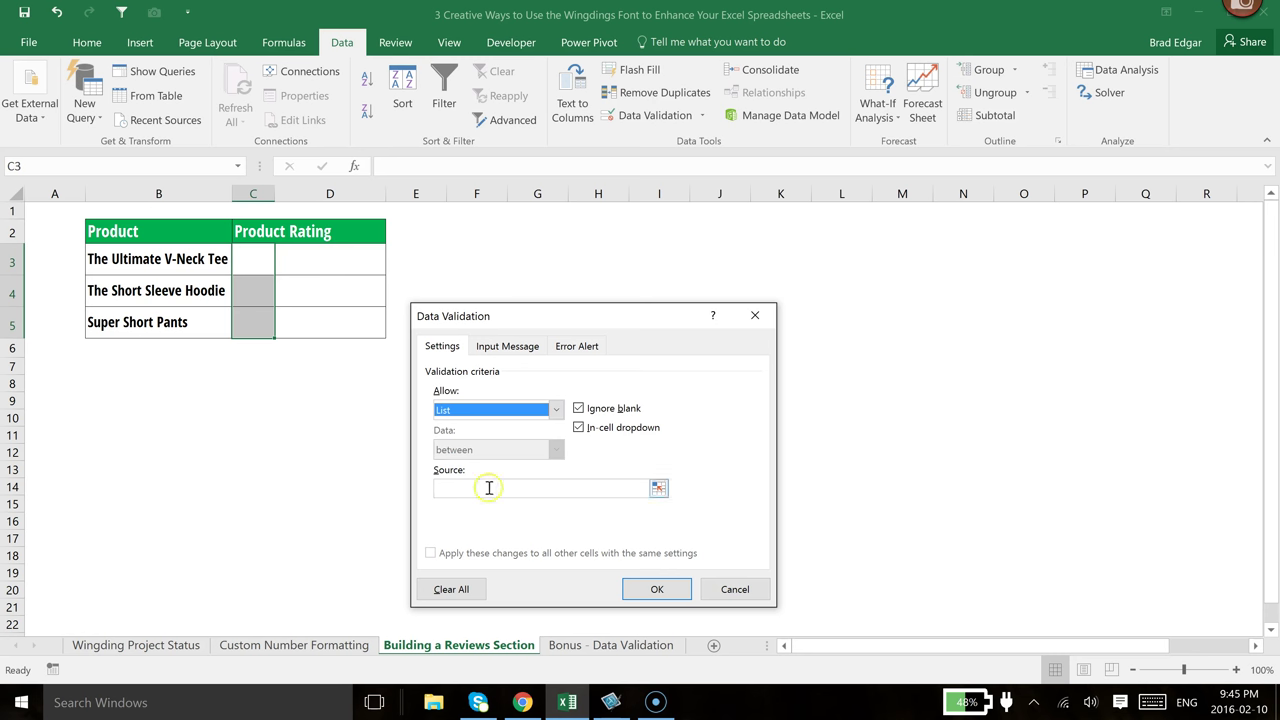
left_click(658, 488)
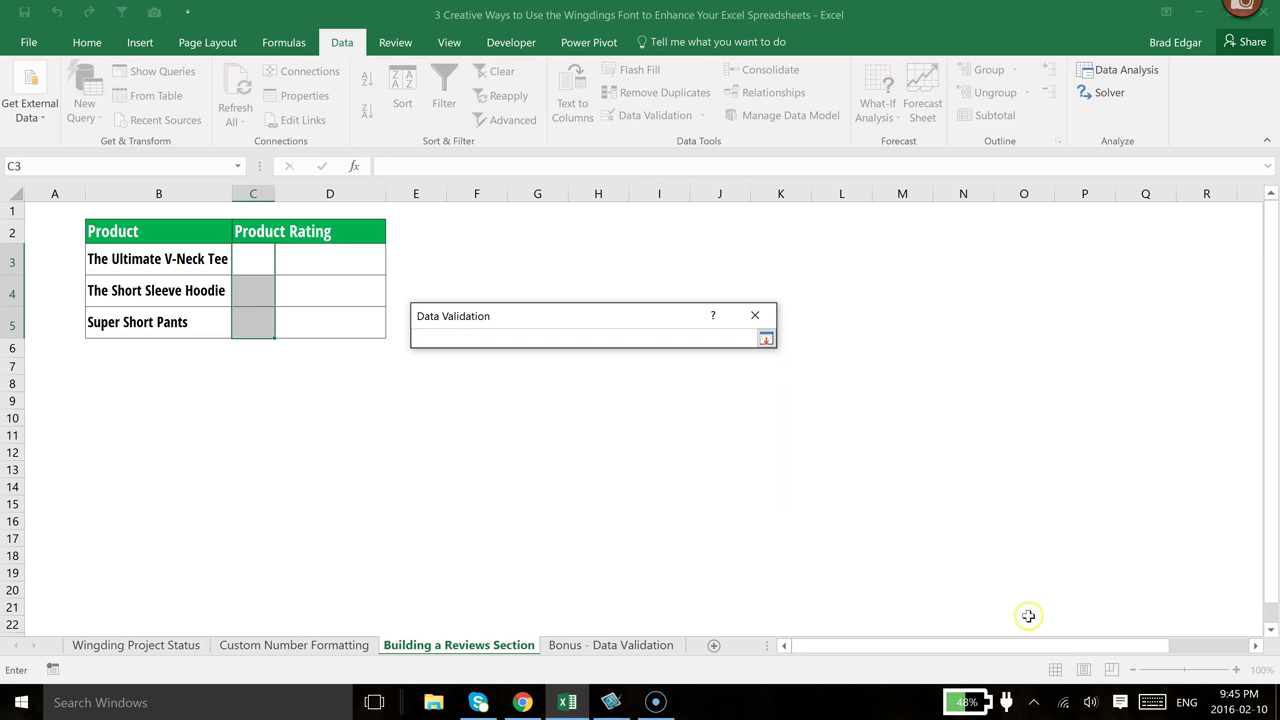
left_click_drag(1032, 650, 1108, 650)
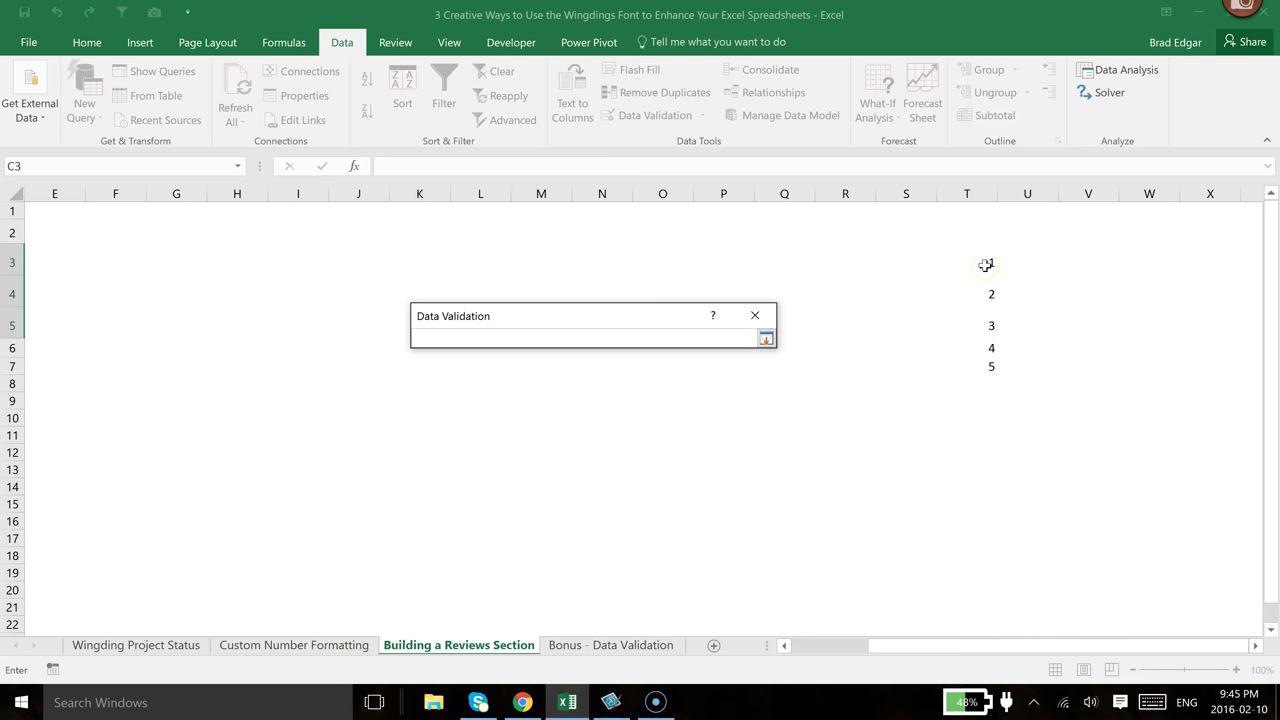
left_click_drag(985, 264, 972, 366)
left_click(765, 338)
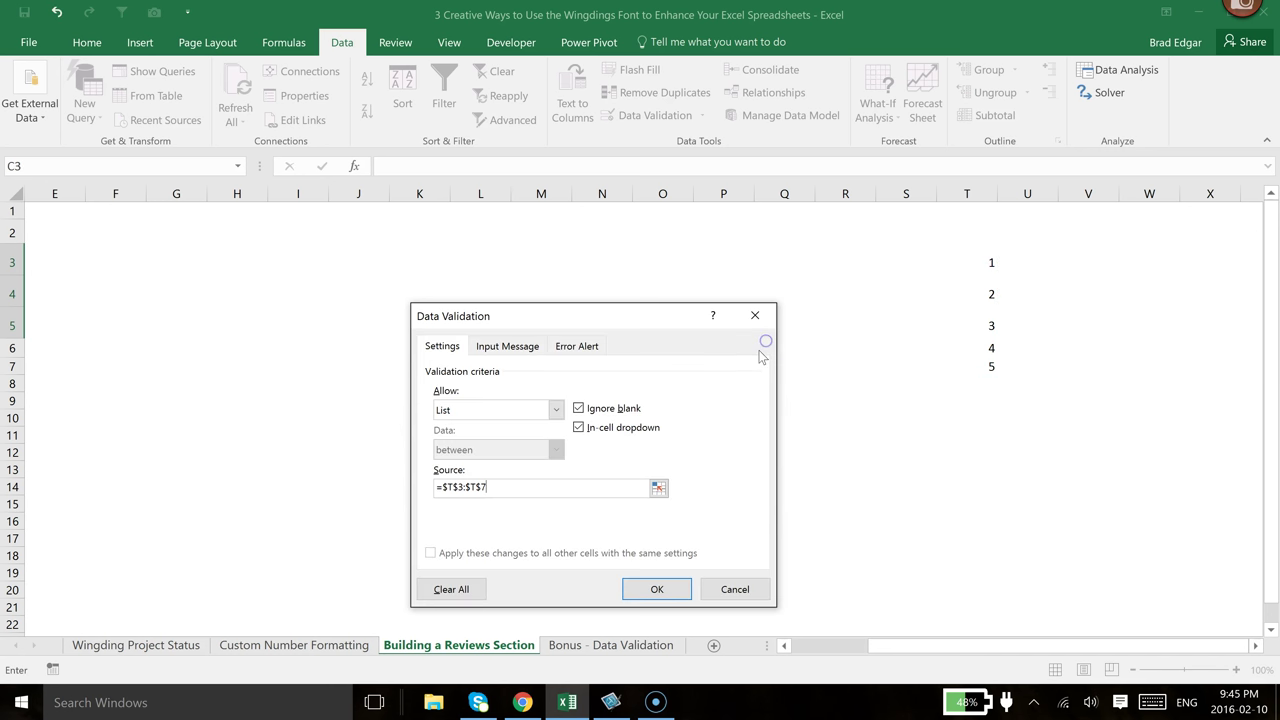
left_click(659, 592)
- Try ratings 1 and 2 from the dropdown in C3, and set the Ultimate V-Neck Tee's rating to 3
left_click_drag(934, 645, 858, 645)
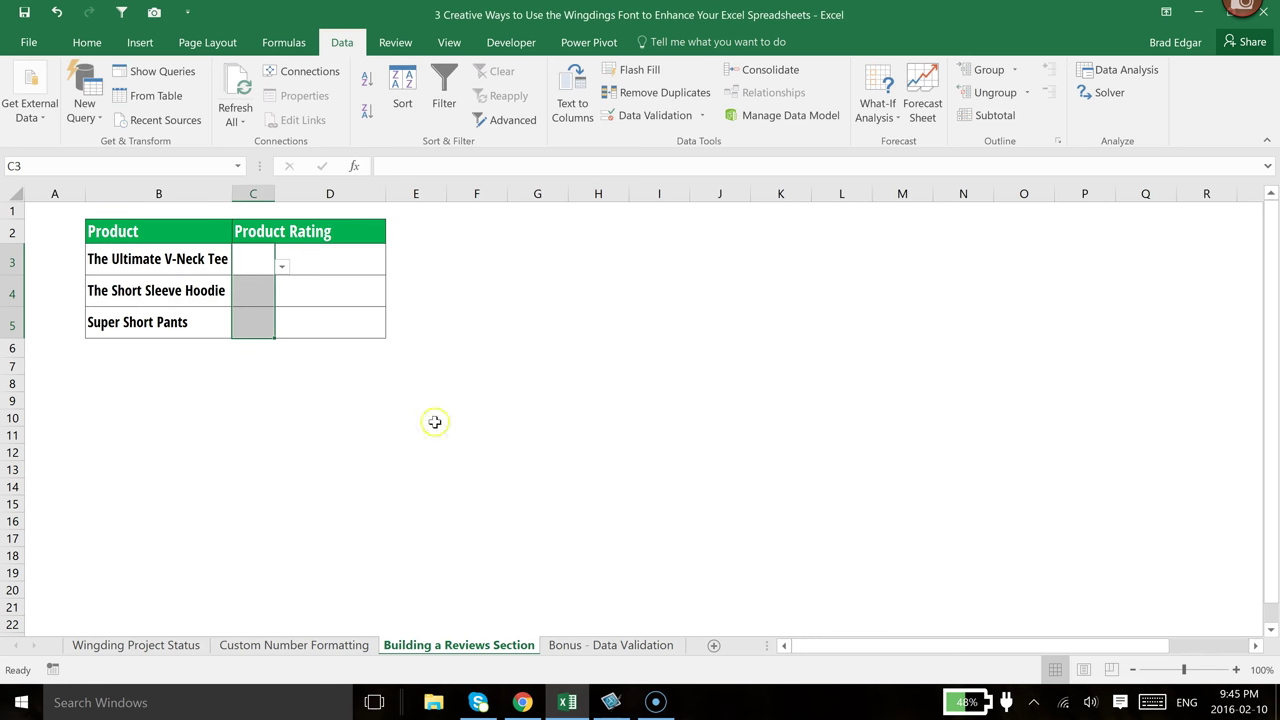
left_click(281, 265)
left_click(260, 283)
left_click(281, 265)
left_click(258, 292)
left_click(283, 267)
left_click(258, 302)
left_click(281, 270)
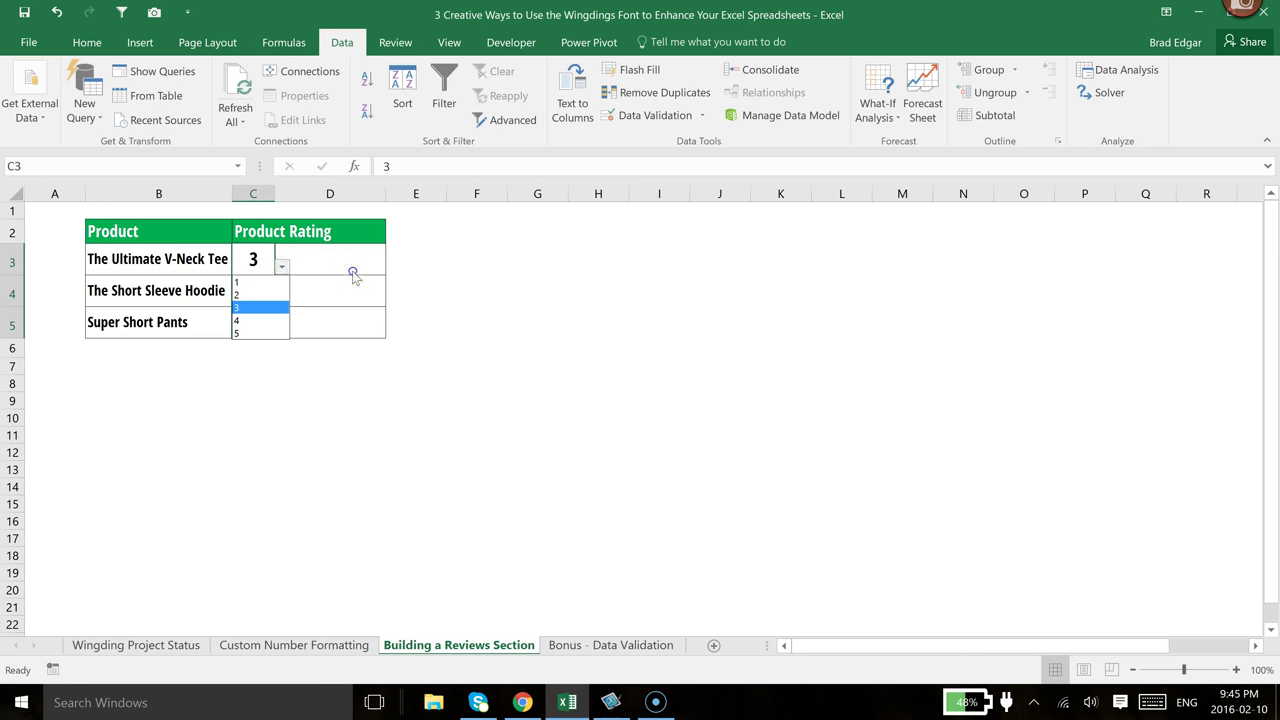
left_click_drag(480, 322, 540, 322)
left_click(329, 257)
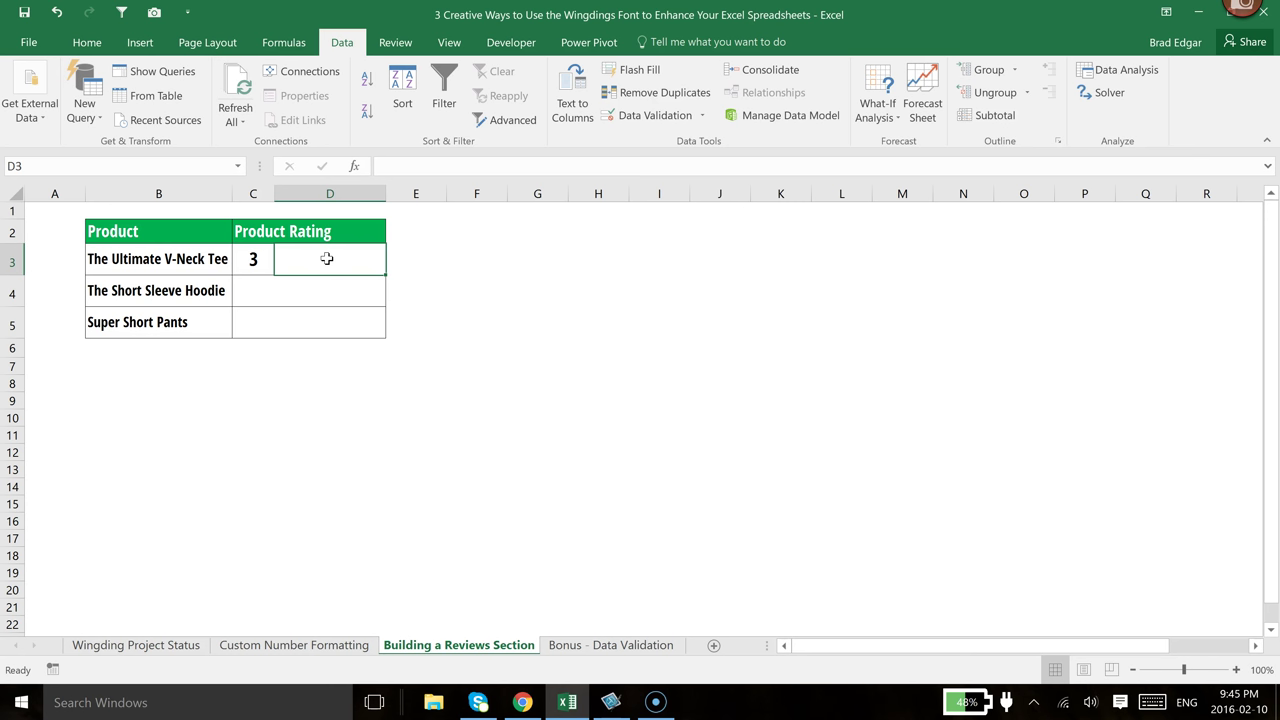
left_click(531, 257)
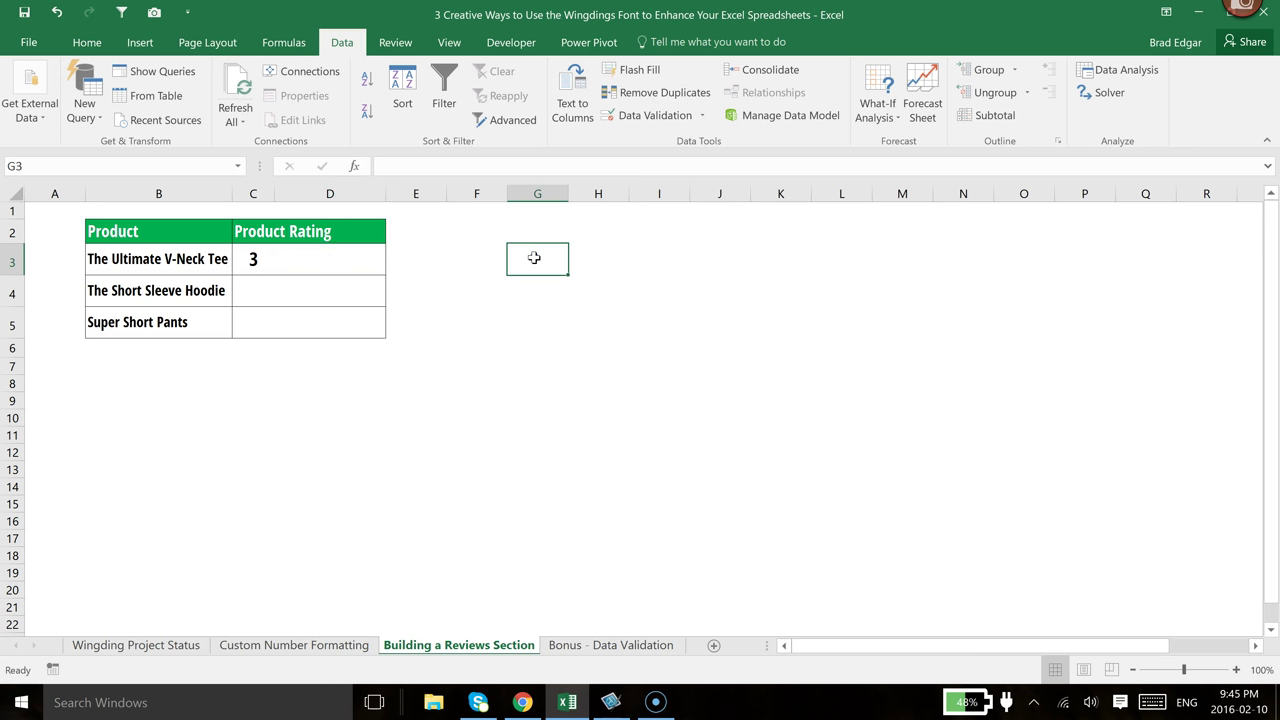
left_click(374, 242)
left_click(380, 264)
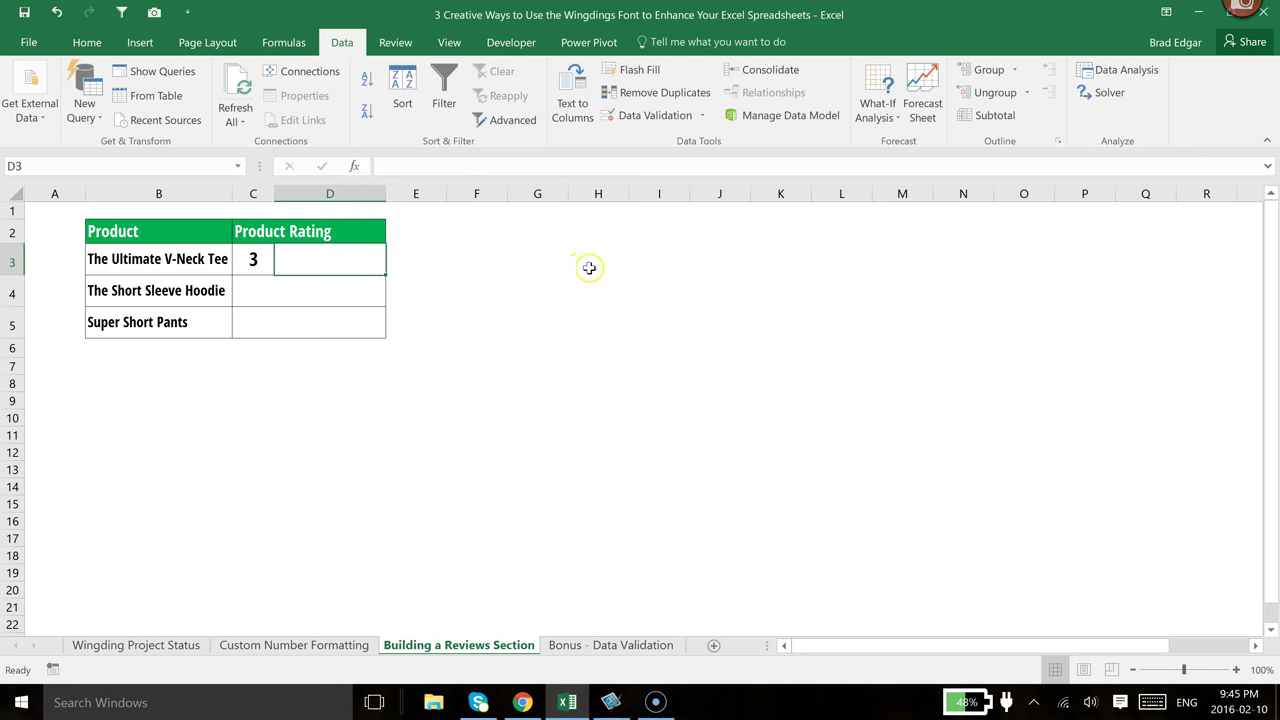
- Insert the solid star symbol from the Wingdings font into cell G3
left_click(552, 258)
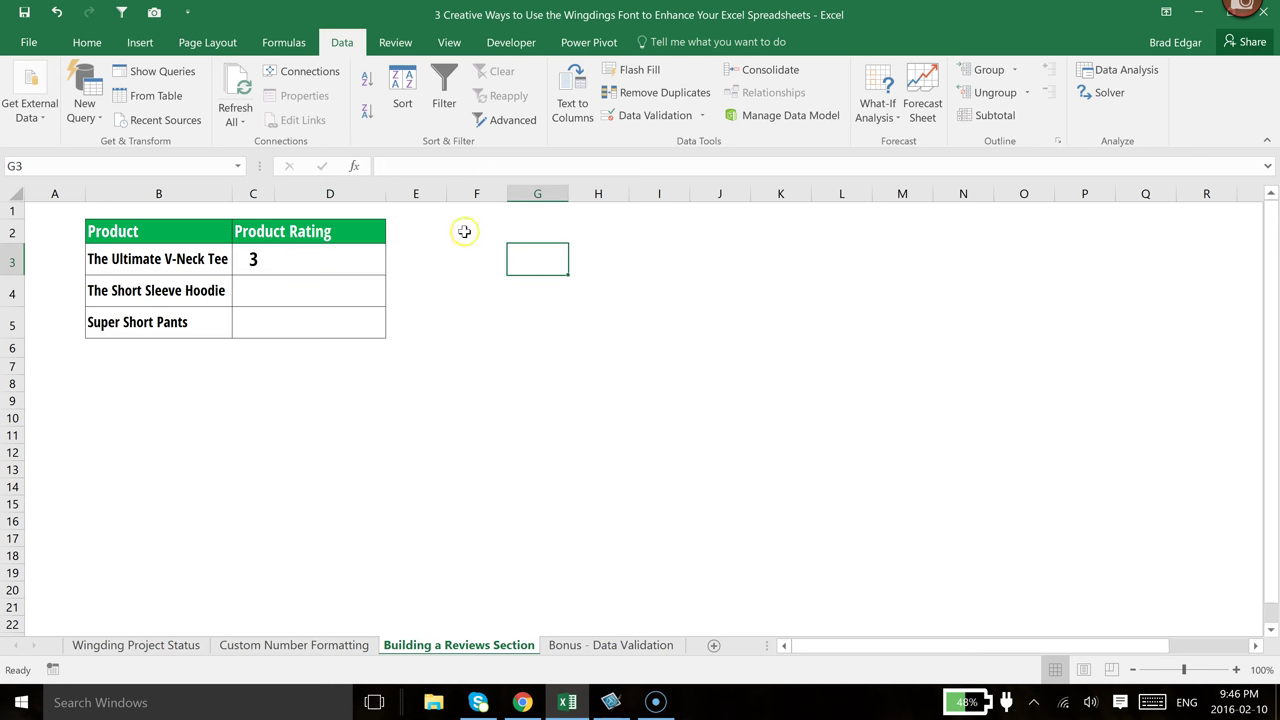
left_click(87, 42)
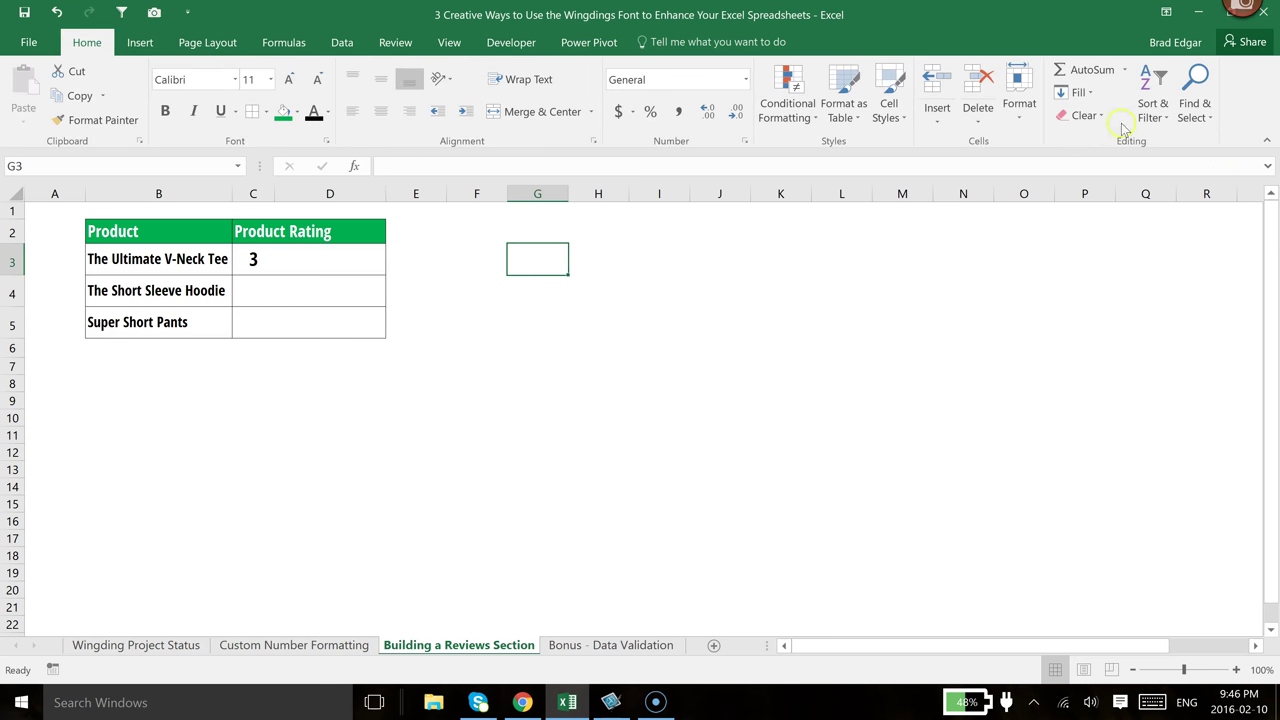
left_click(137, 42)
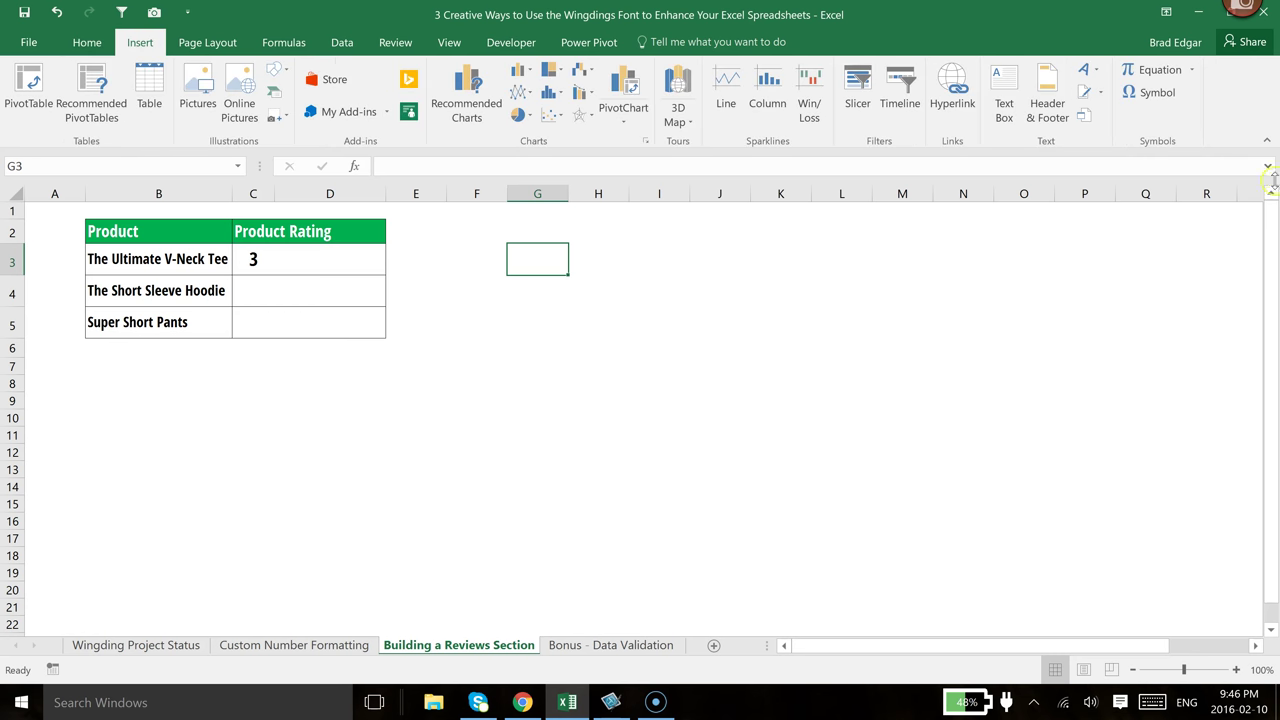
left_click(1160, 96)
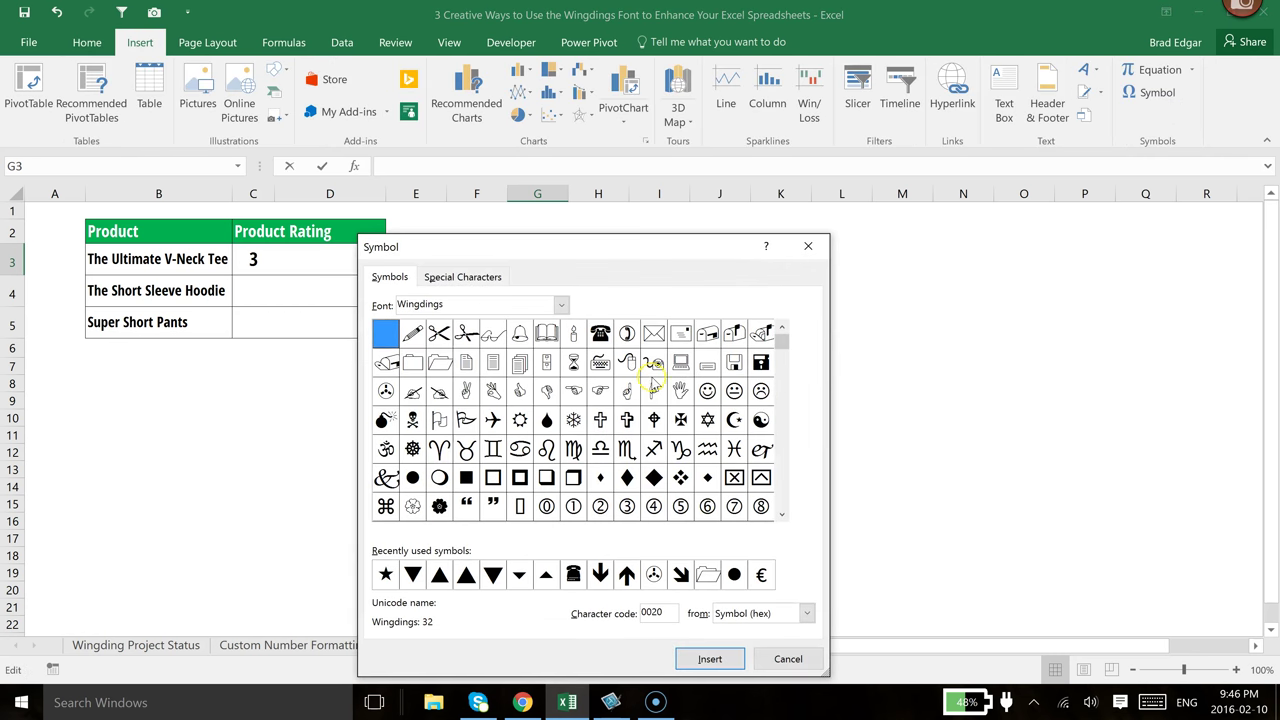
left_click(782, 514)
left_click(782, 514)
left_click(782, 514)
left_click(493, 448)
left_click(709, 658)
left_click(779, 657)
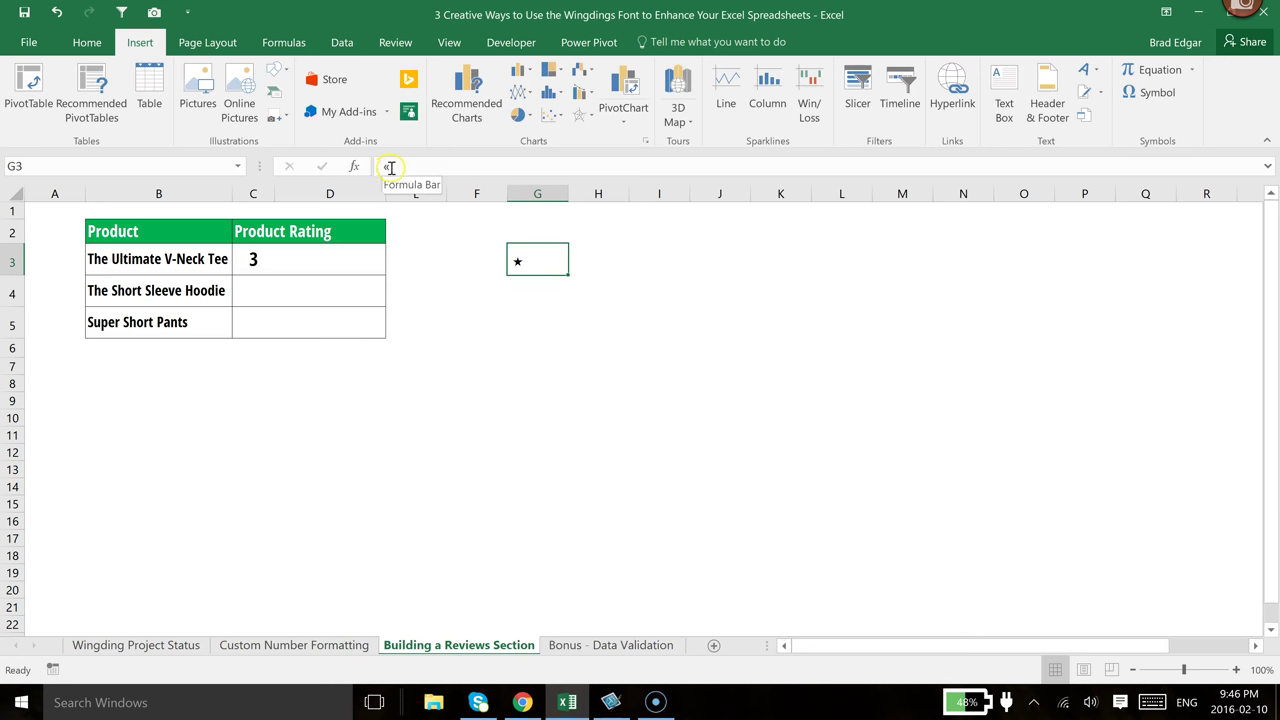
- Copy the star's underlying « character from G3 and enter the formula =REPT("«",C3) in cell D3
left_click_drag(391, 166, 374, 178)
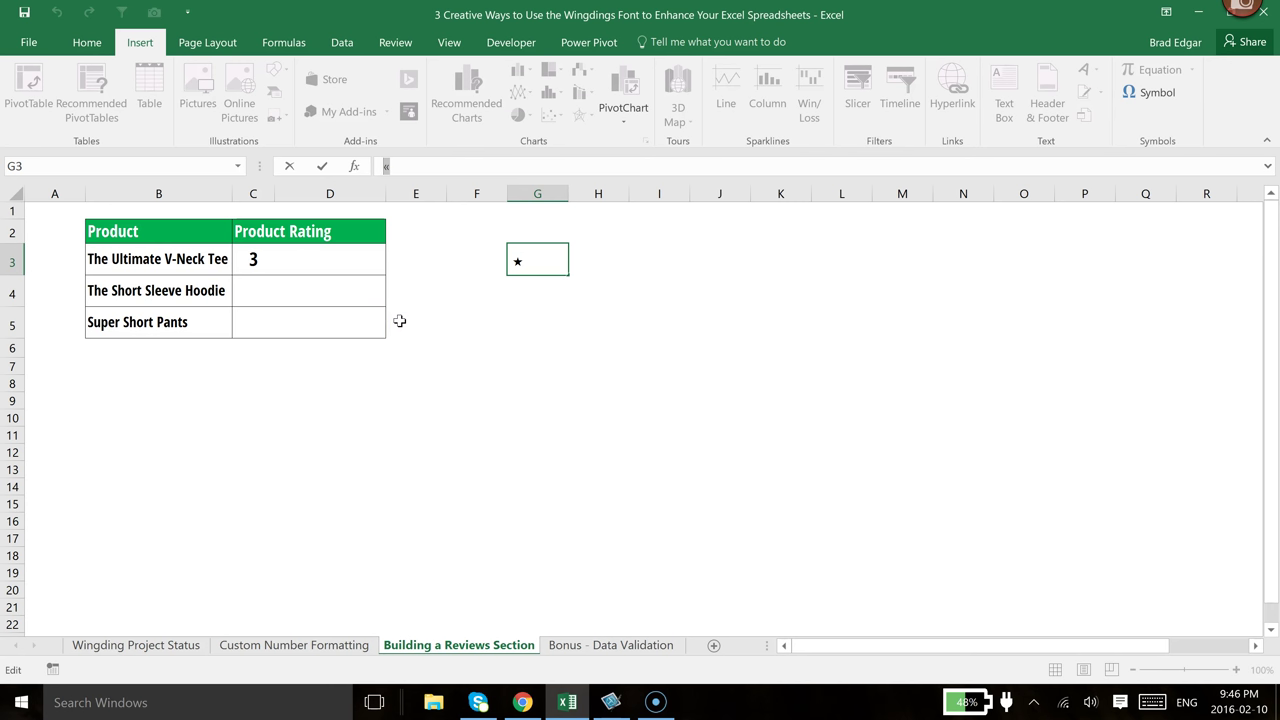
left_click(336, 258)
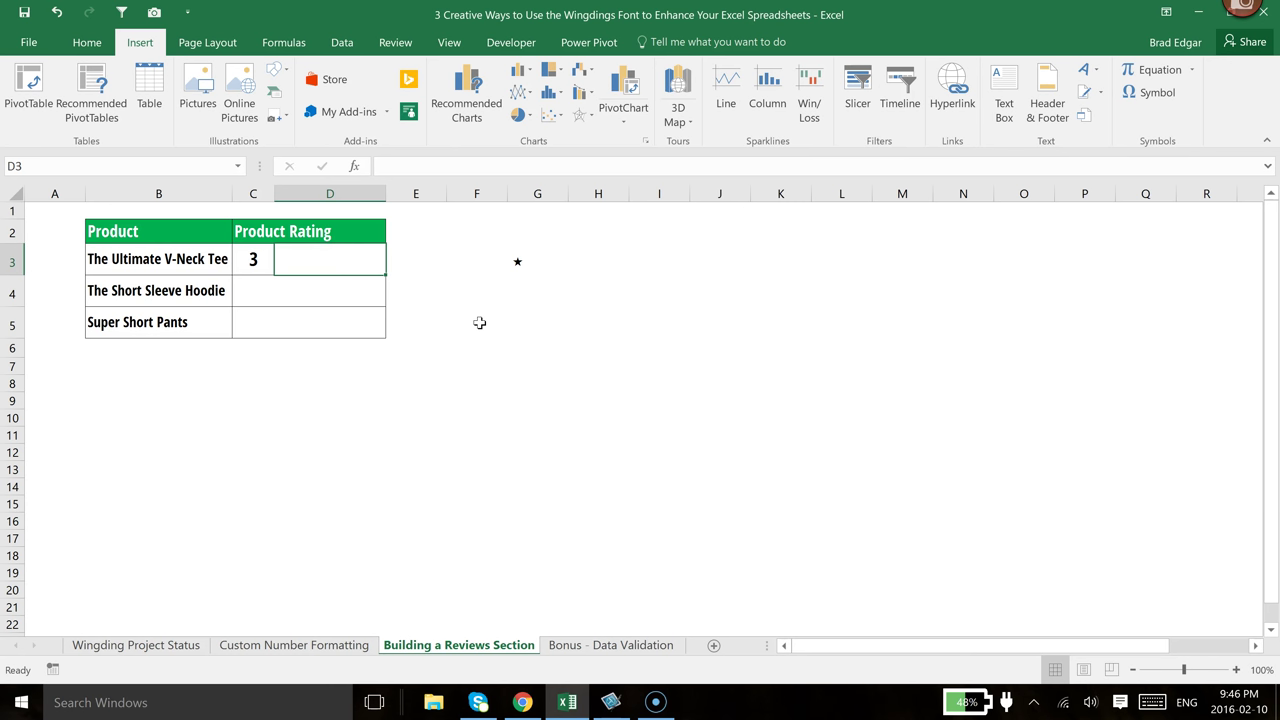
type("=rept(\"«")
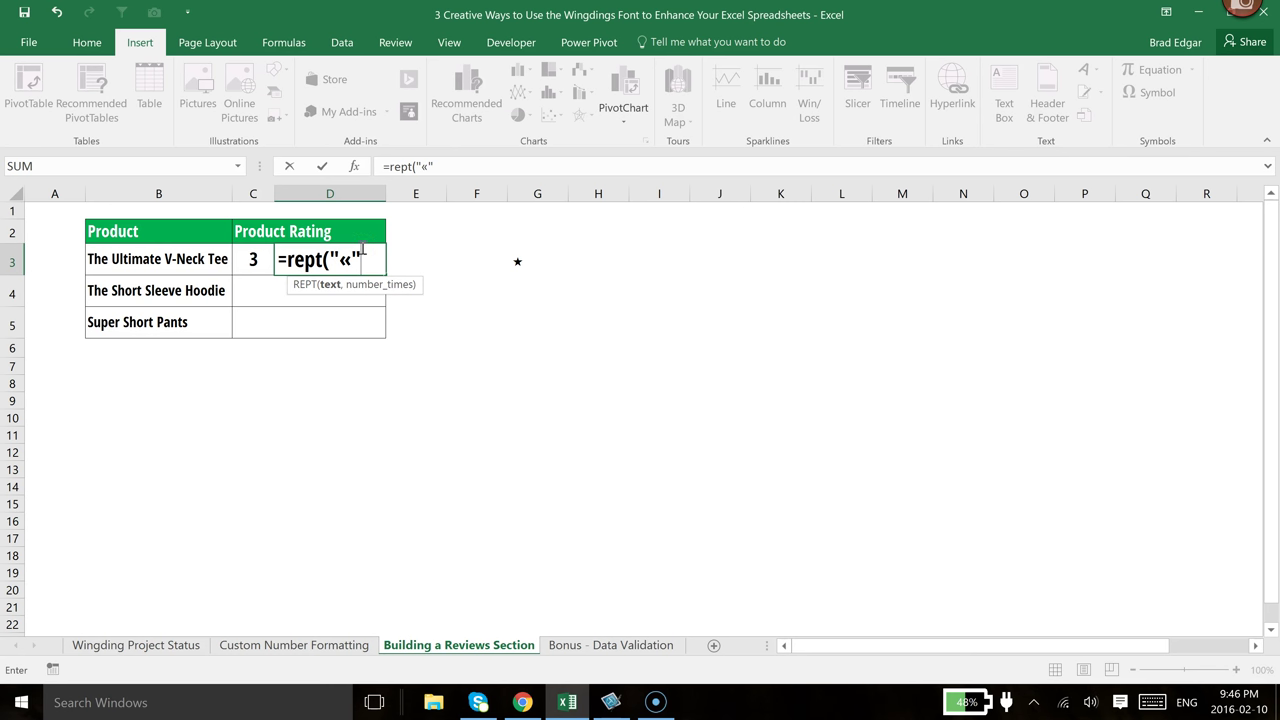
type(",")
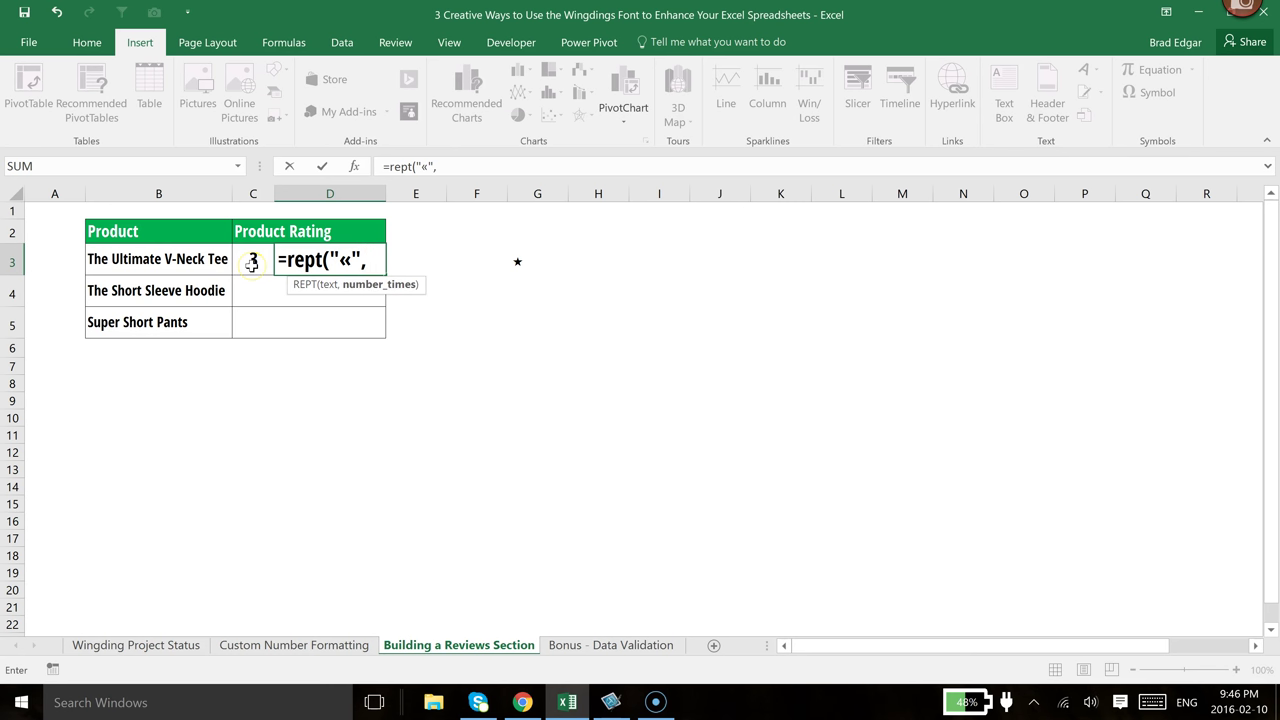
left_click(252, 262)
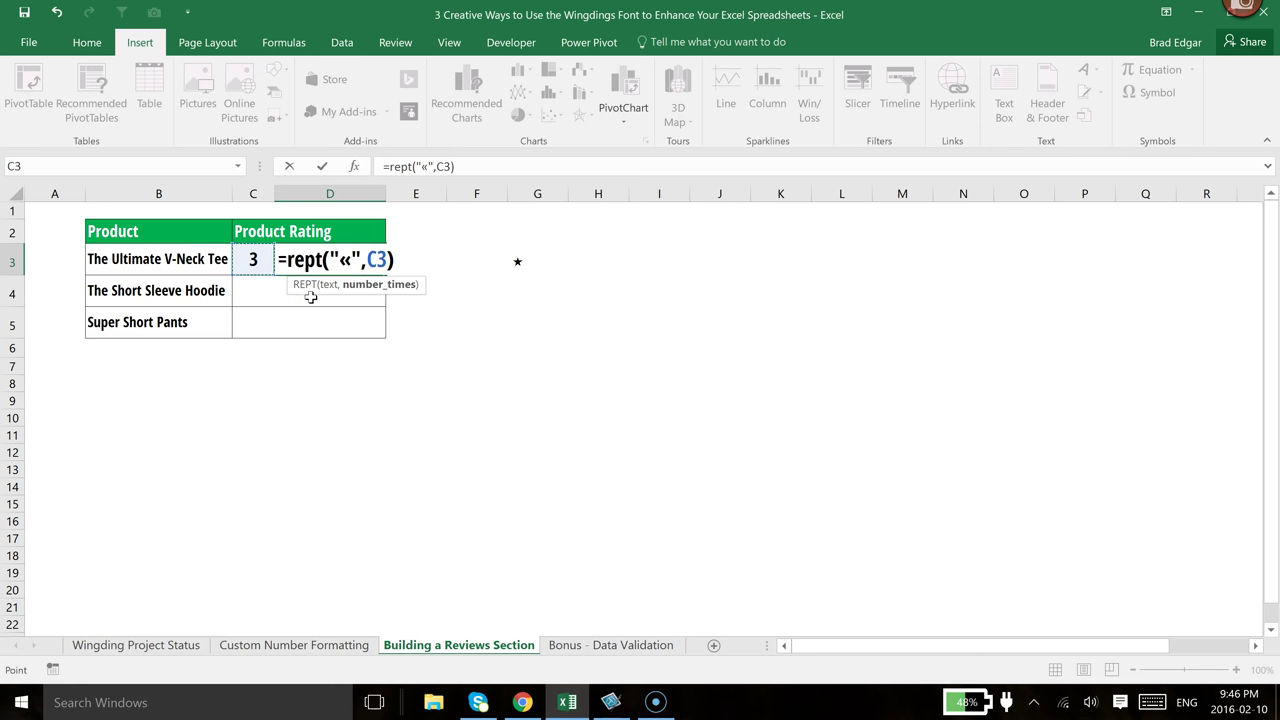
key("Return")
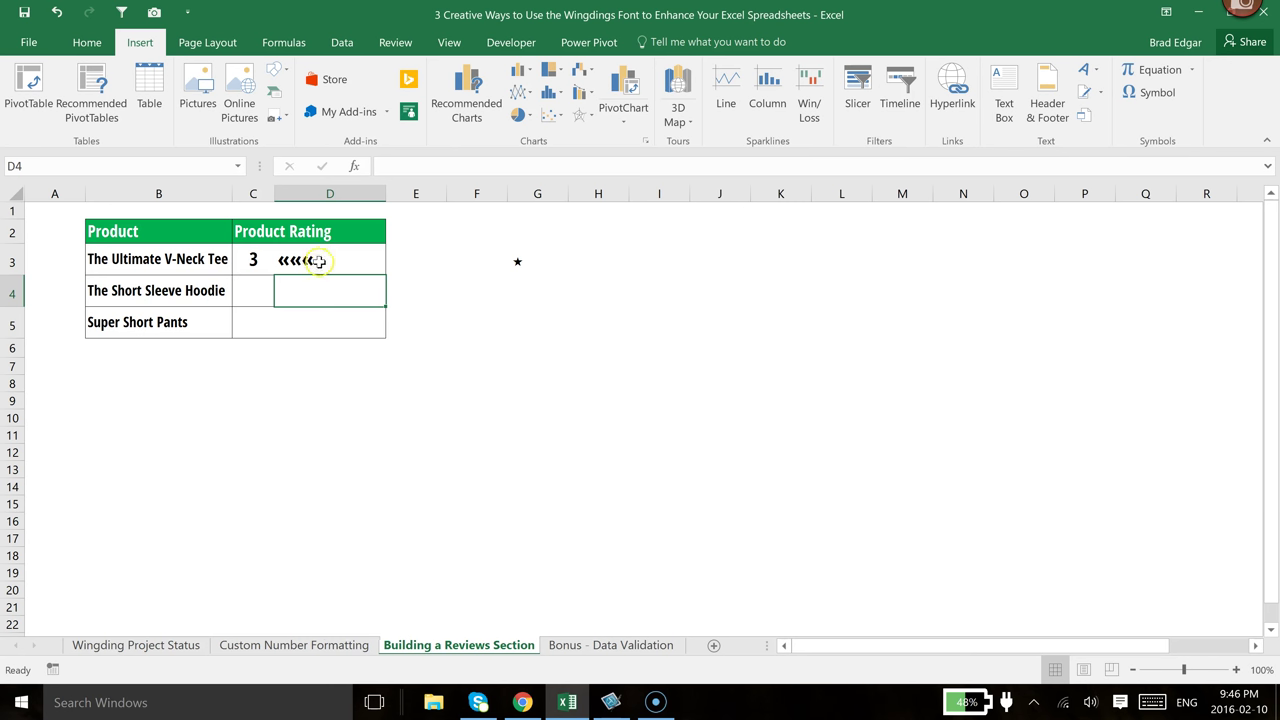
- Change the font of the REPT formula cell D3 to Wingdings
left_click(300, 264)
left_click(331, 320)
left_click(300, 262)
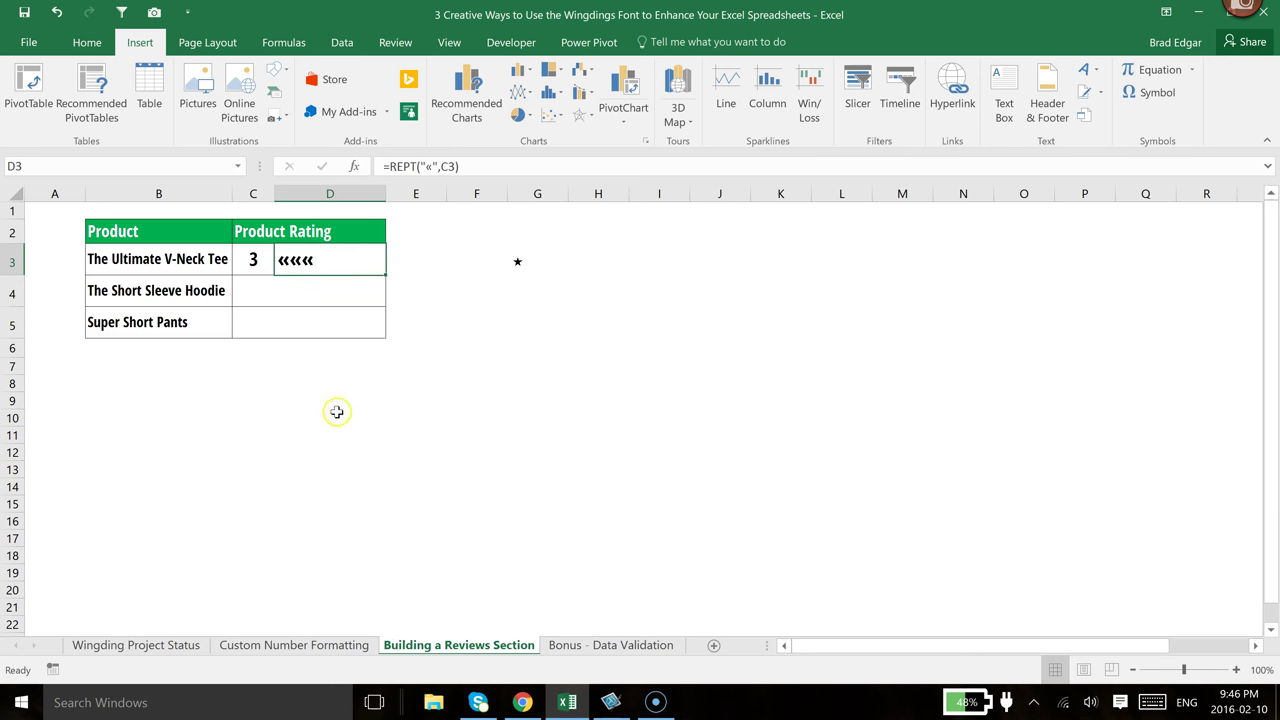
left_click(88, 44)
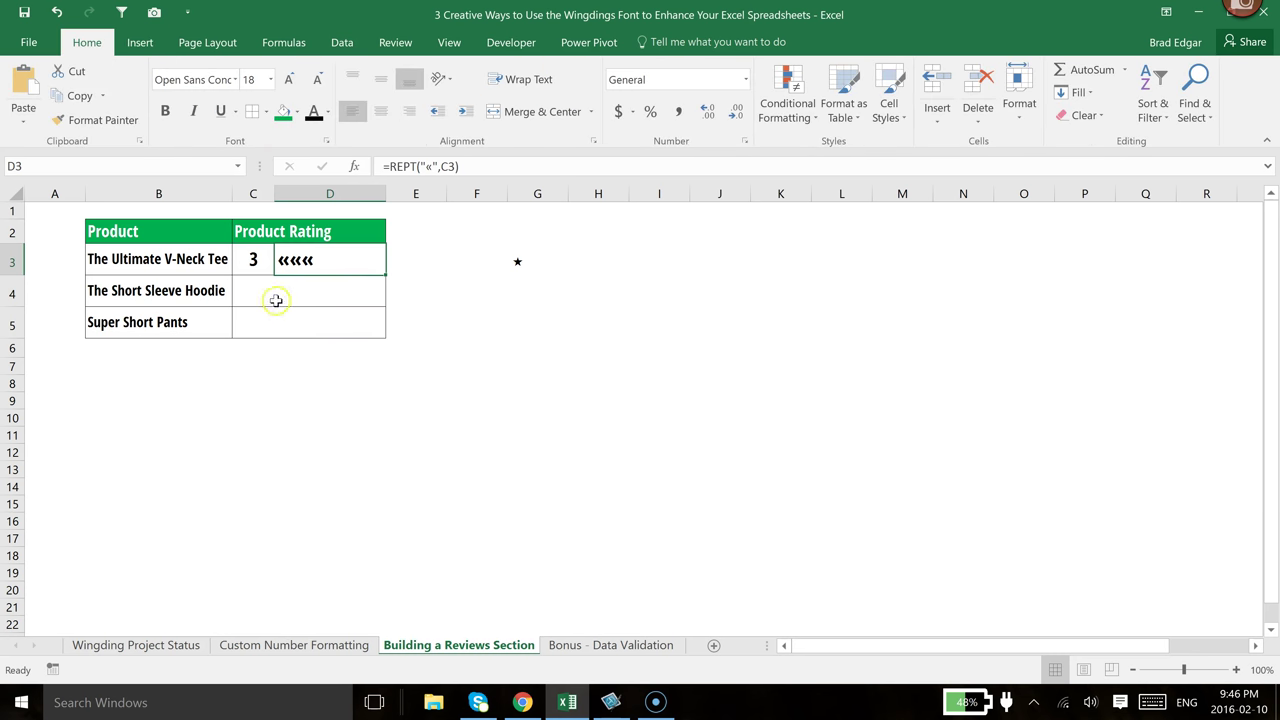
left_click(234, 80)
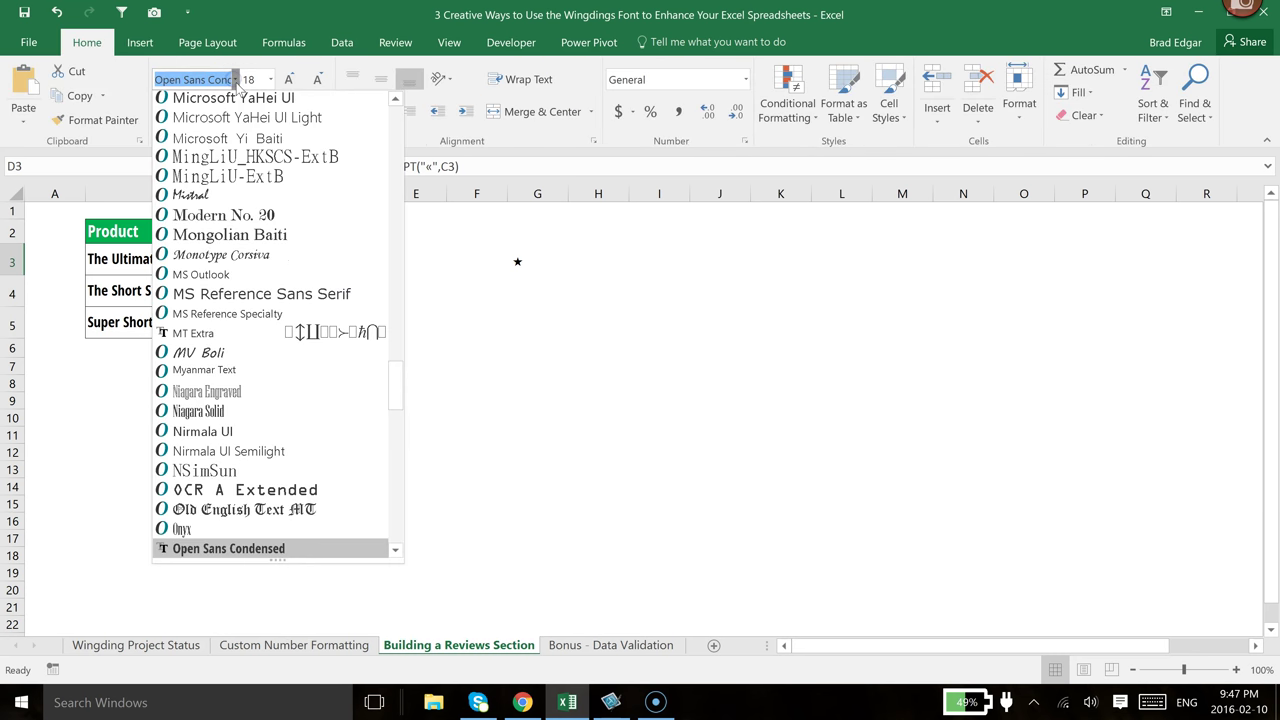
scroll(252, 262, "down", 12)
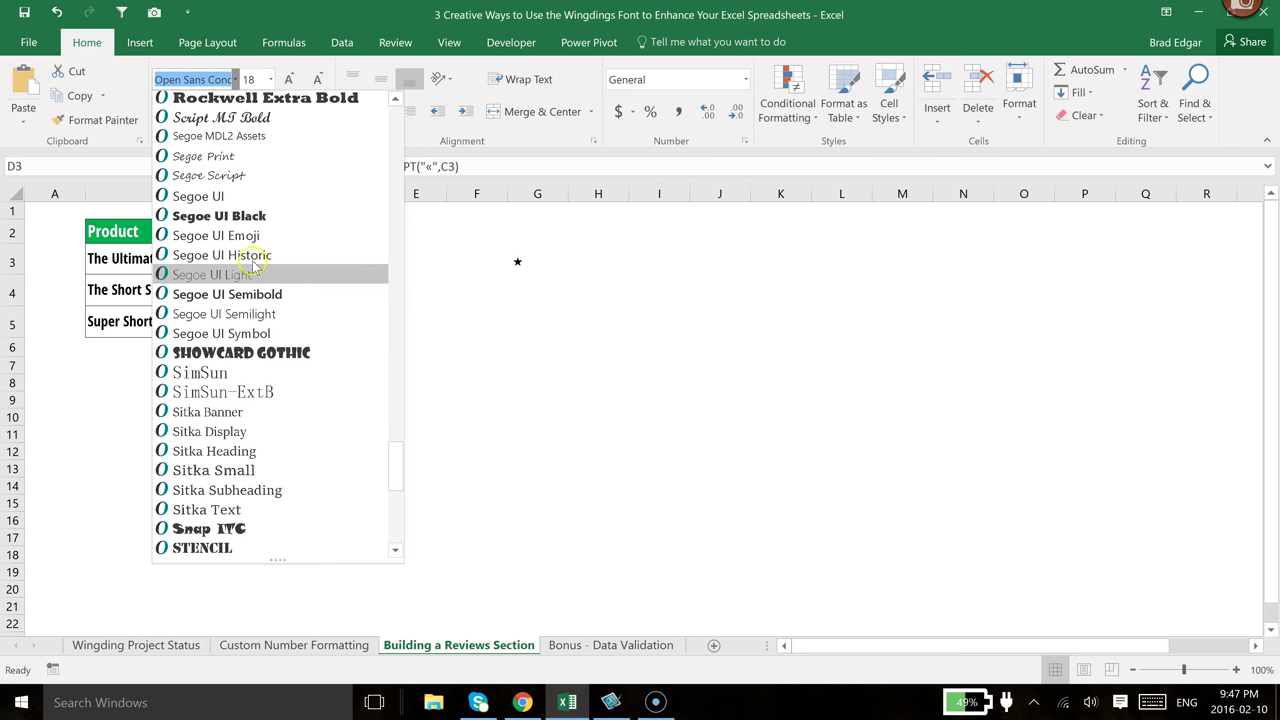
scroll(252, 262, "down", 8)
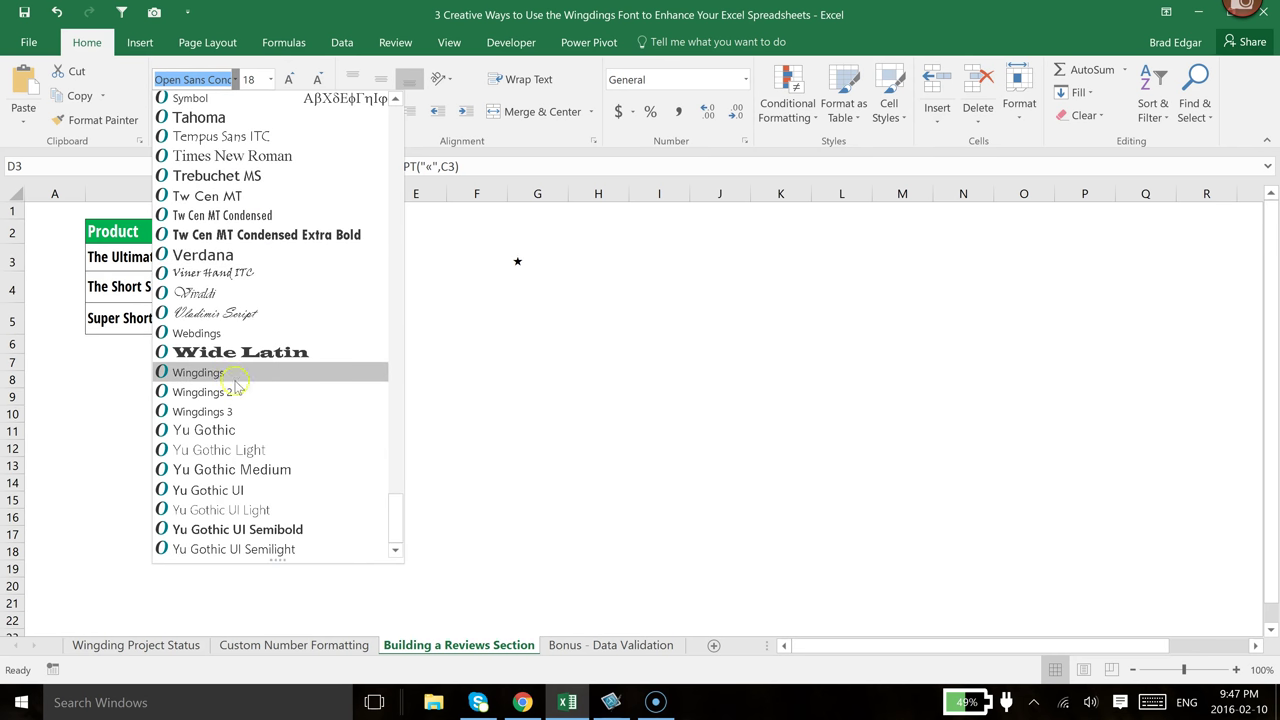
left_click(228, 374)
left_click(556, 318)
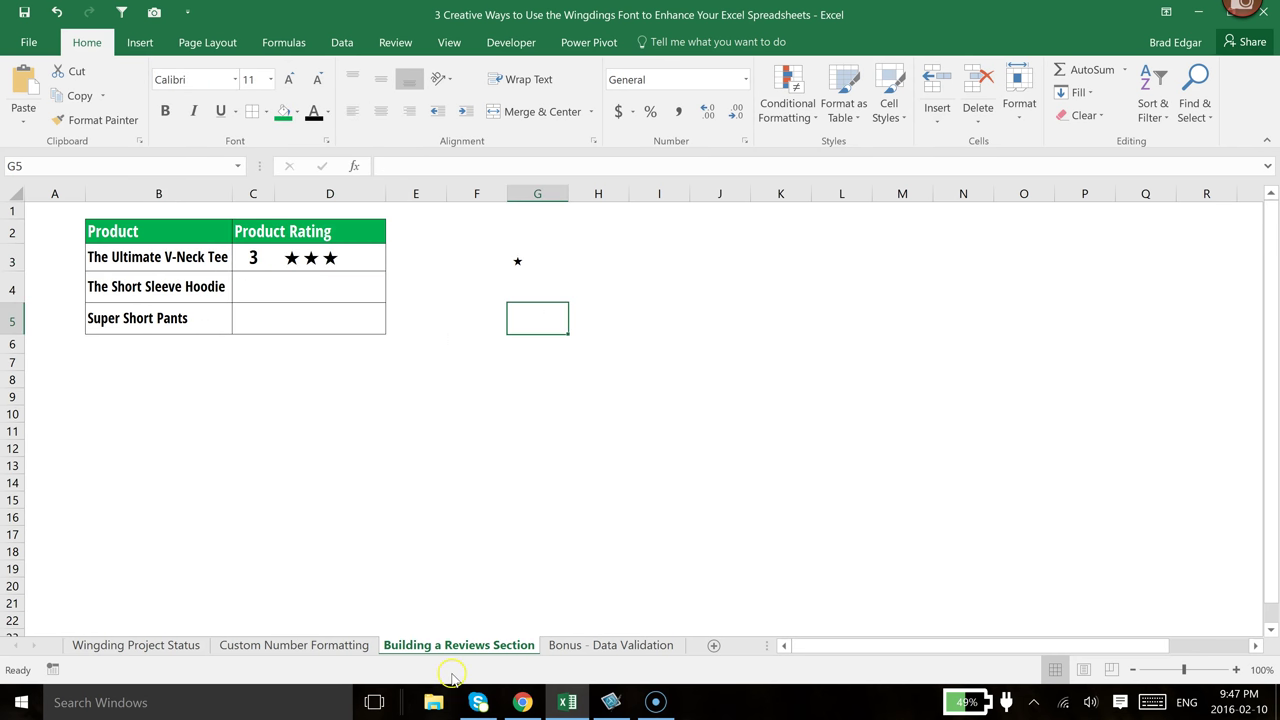
left_click(366, 495)
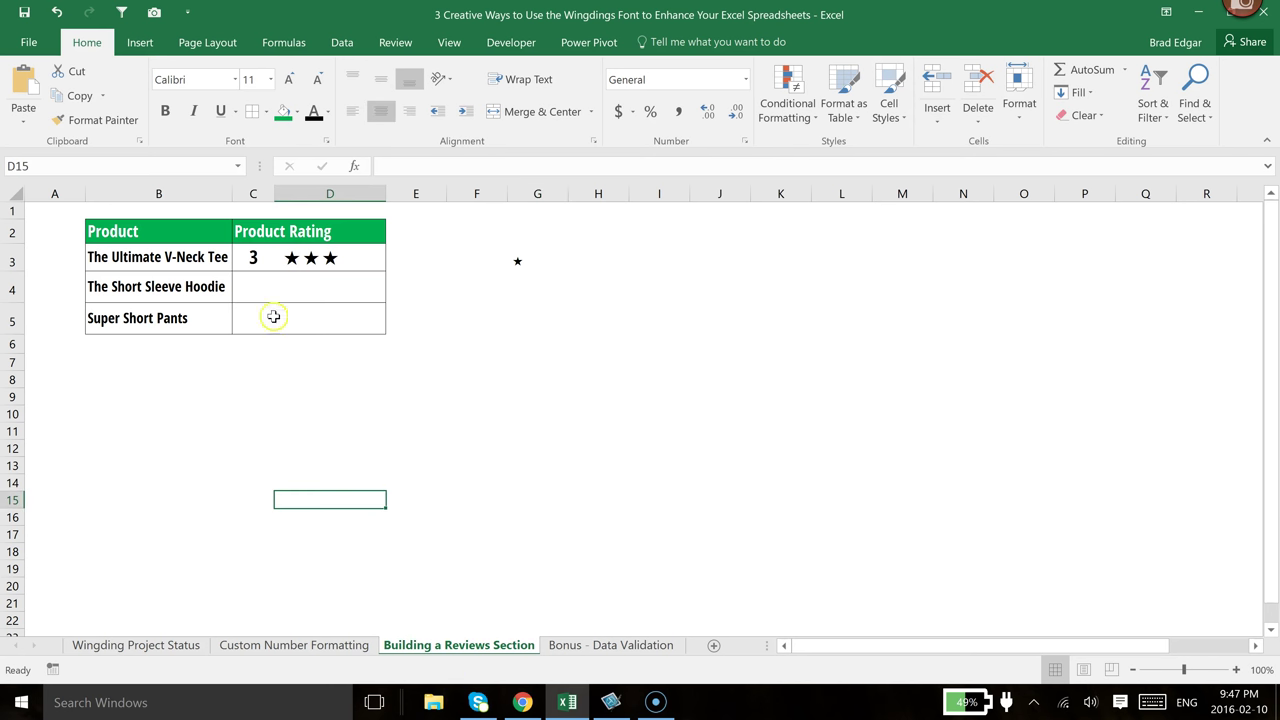
- Copy the star formula from D3 and paste only the formula into D4:D5
left_click(255, 262)
left_click(257, 278)
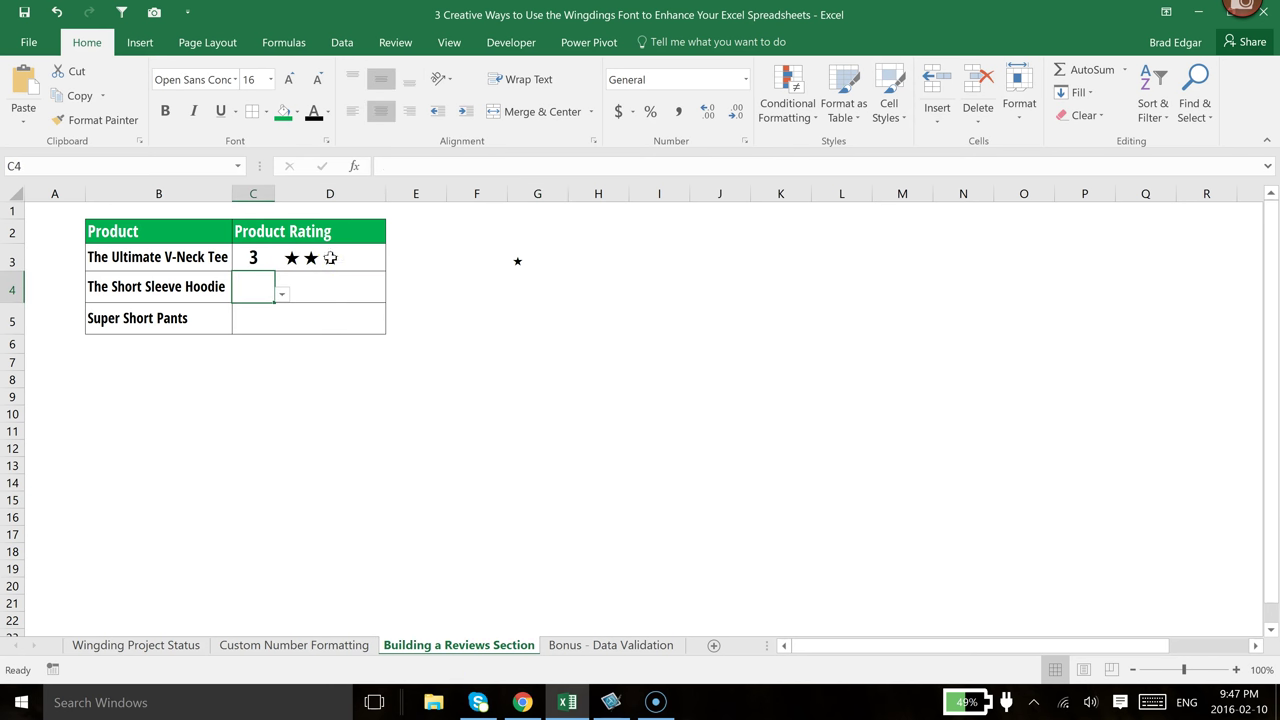
left_click(334, 256)
key("ctrl+c")
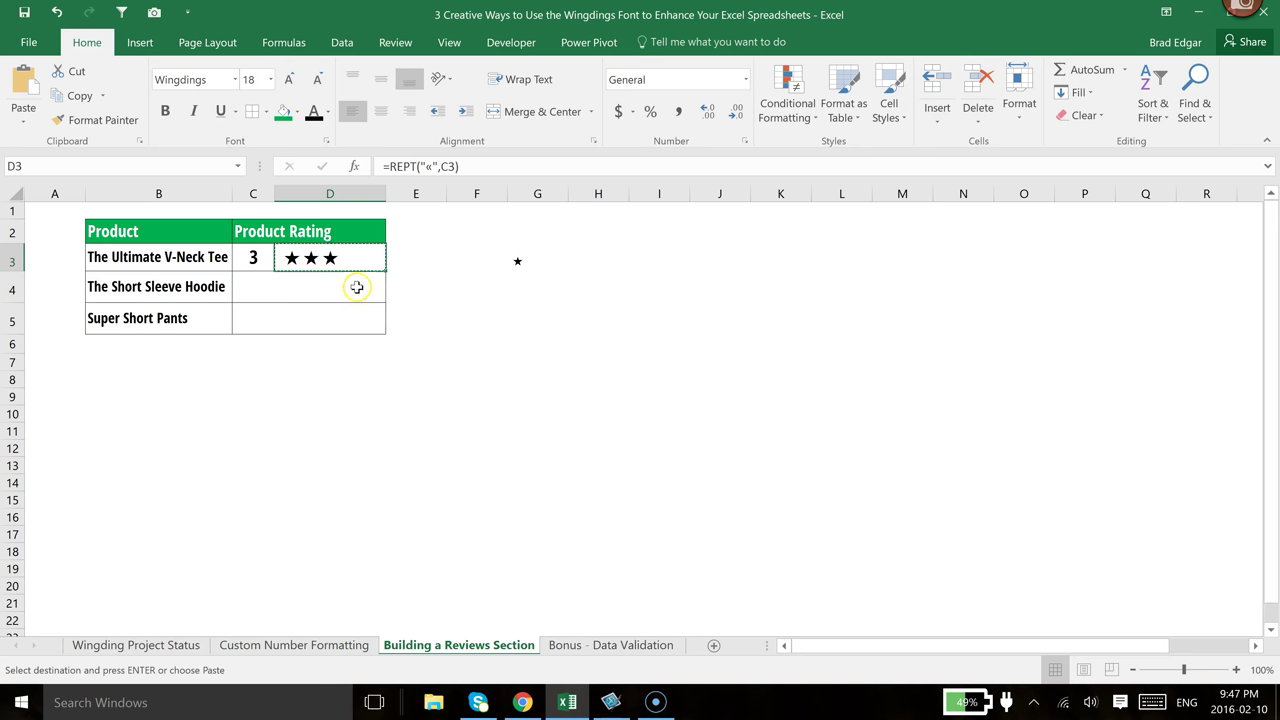
left_click_drag(357, 287, 352, 312)
right_click(356, 289)
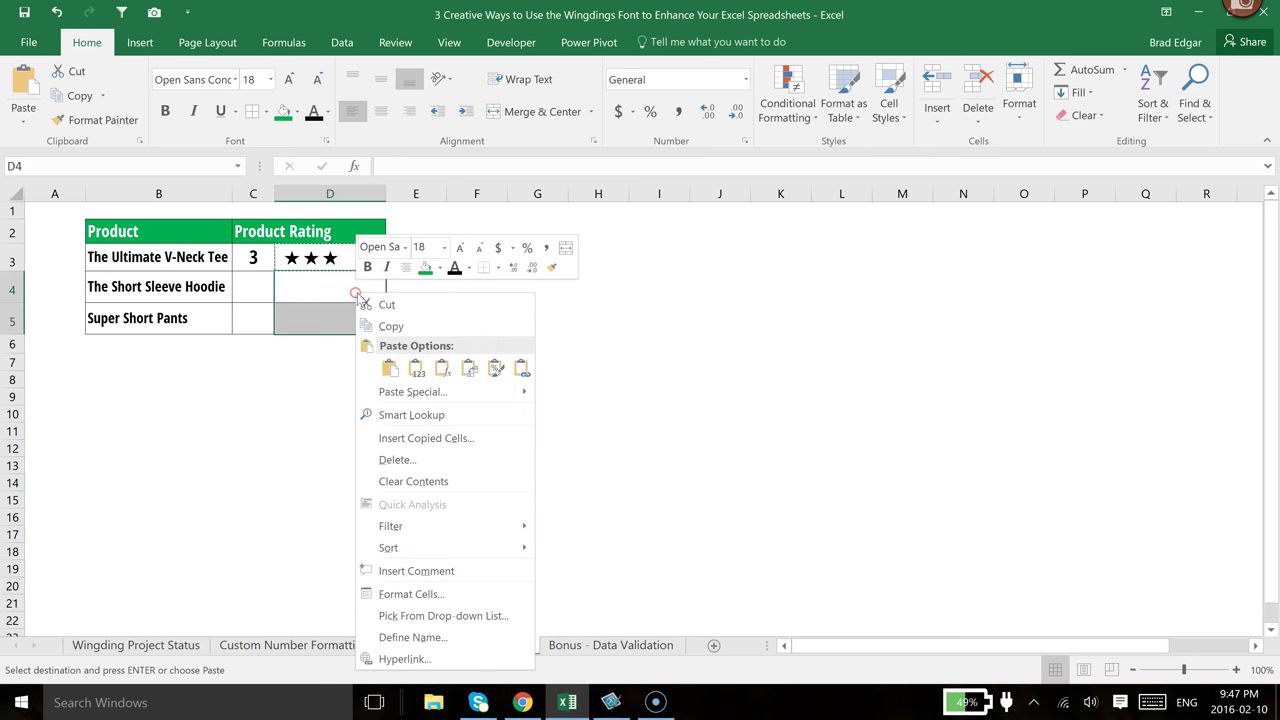
left_click(447, 368)
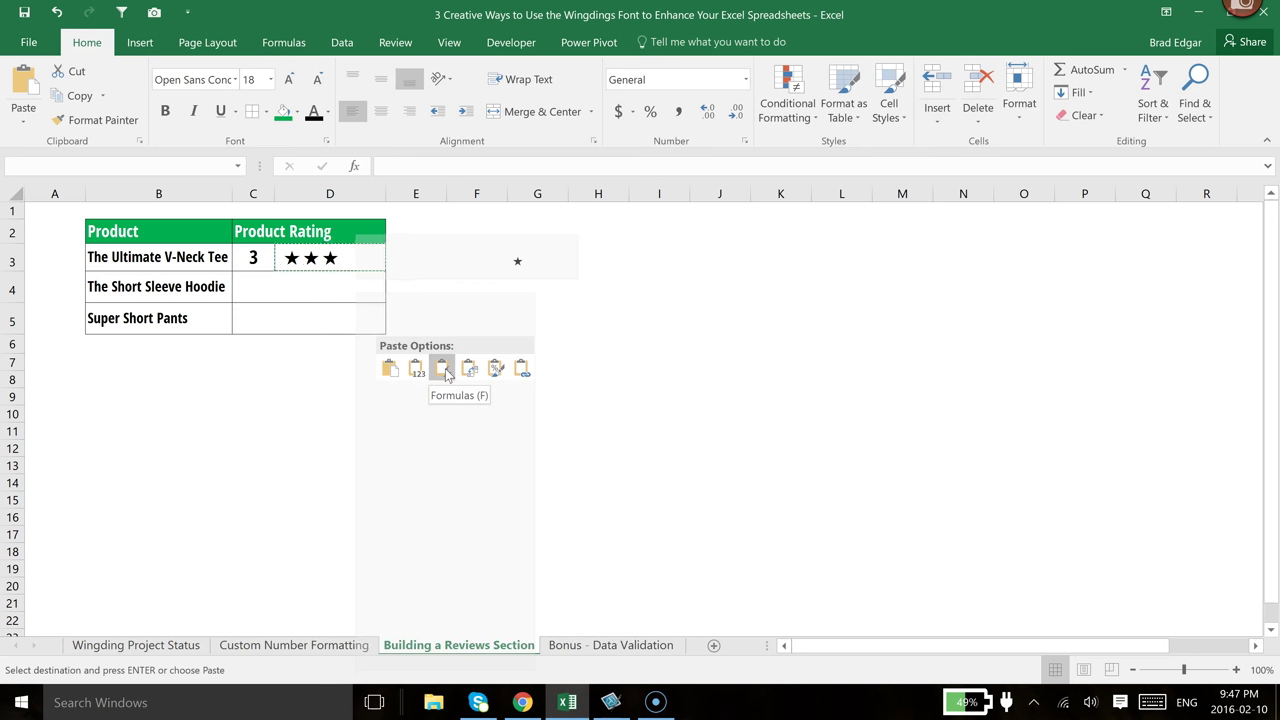
left_click(645, 414)
- Set the Short Sleeve Hoodie's rating in C4 to 4 from the dropdown list
left_click(268, 286)
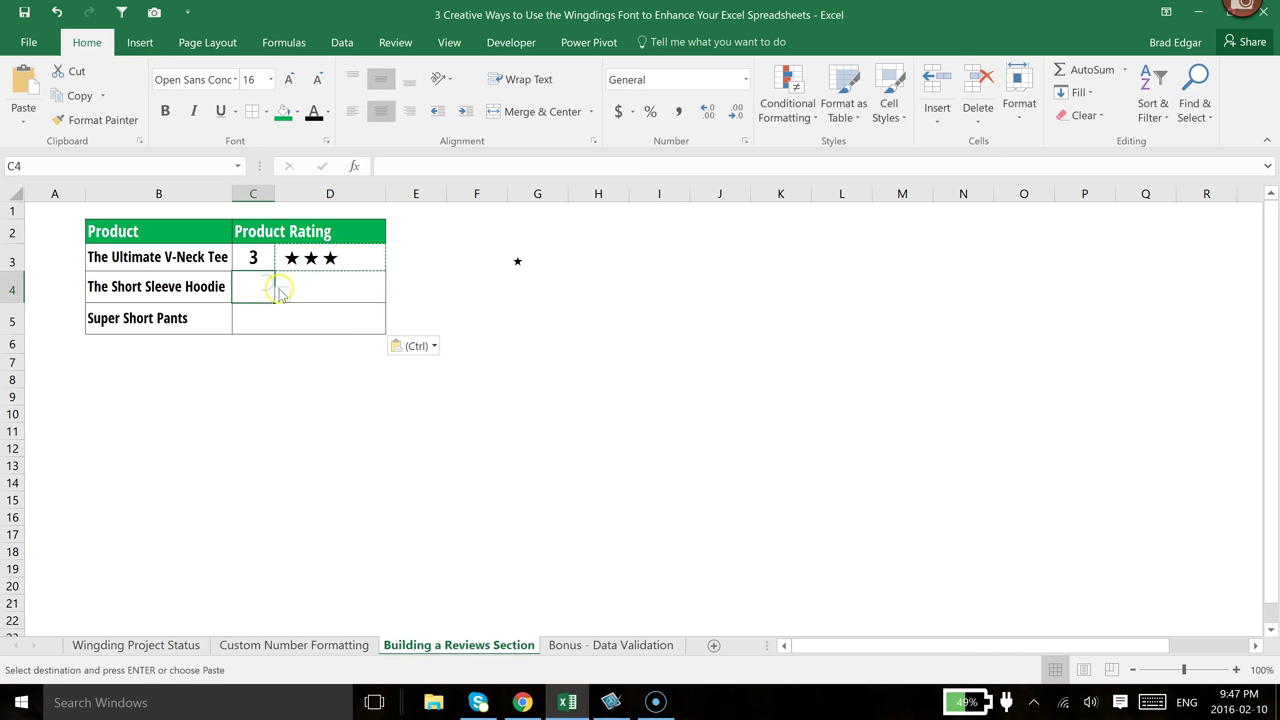
left_click(282, 292)
left_click(270, 353)
left_click(405, 380)
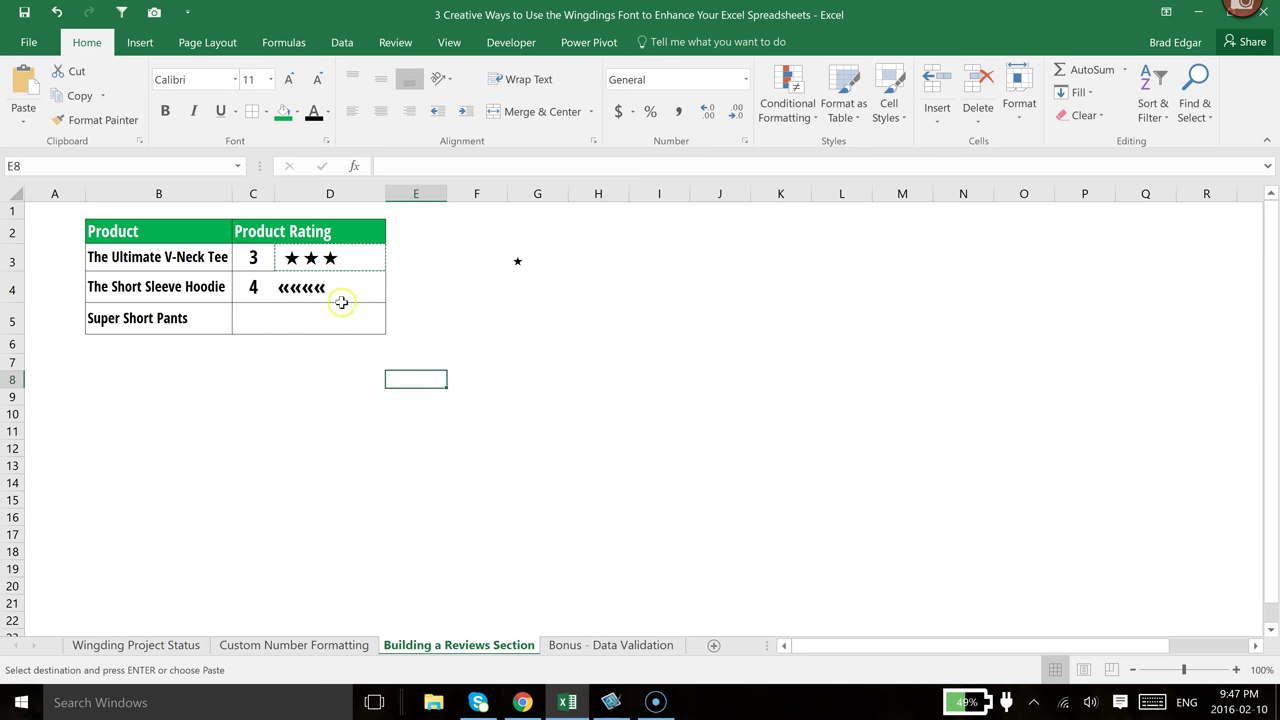
- Apply the Wingdings font to the pasted formula cells D4:D5
left_click_drag(325, 288, 329, 323)
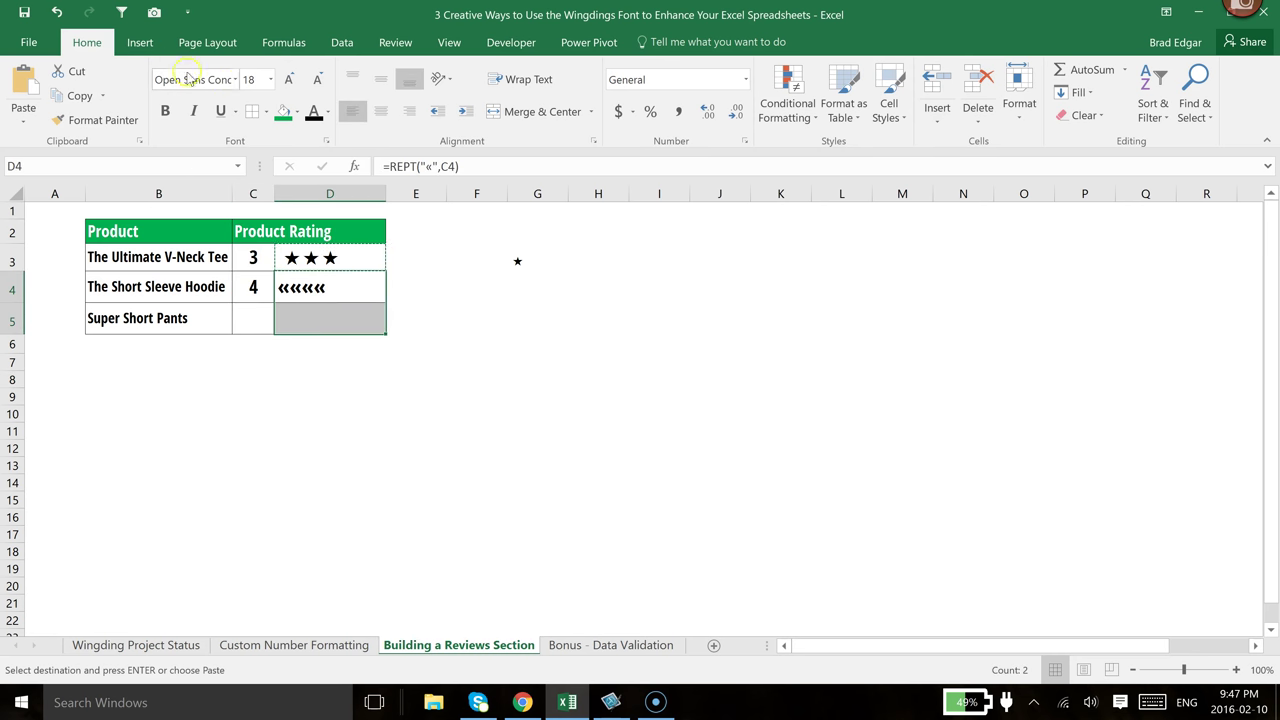
left_click(235, 79)
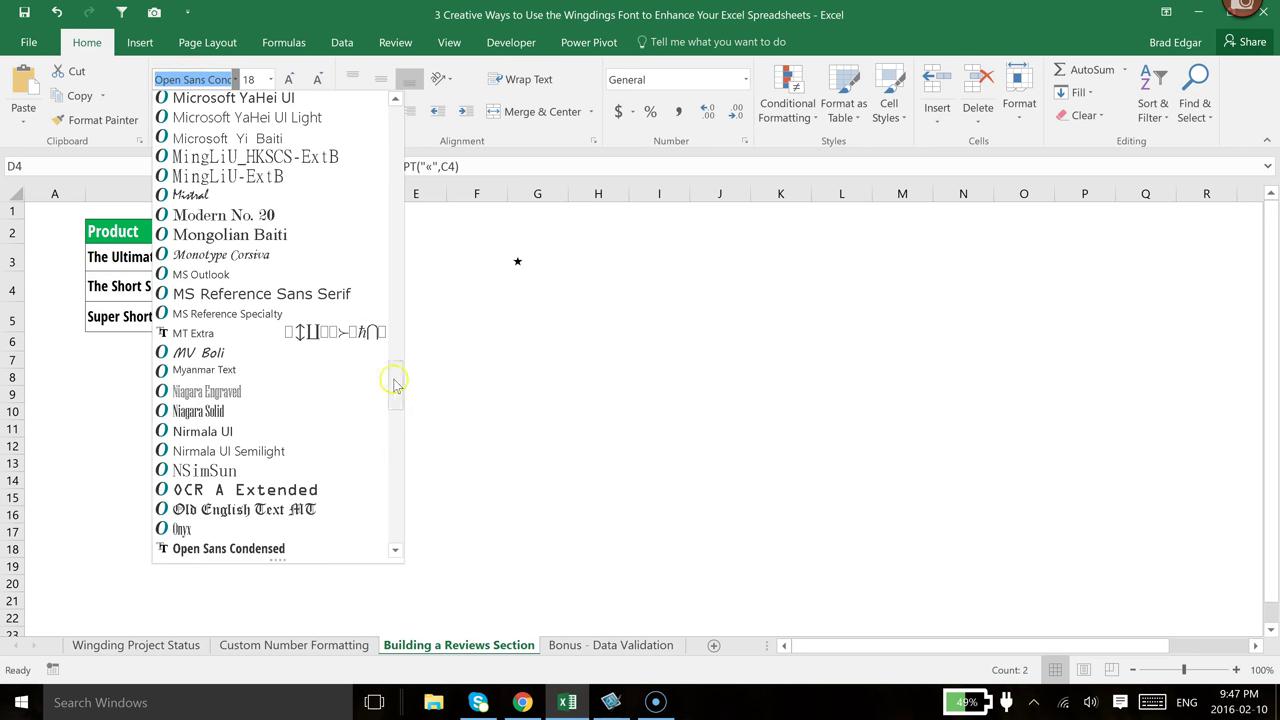
left_click_drag(397, 372, 398, 502)
left_click(230, 482)
left_click(544, 354)
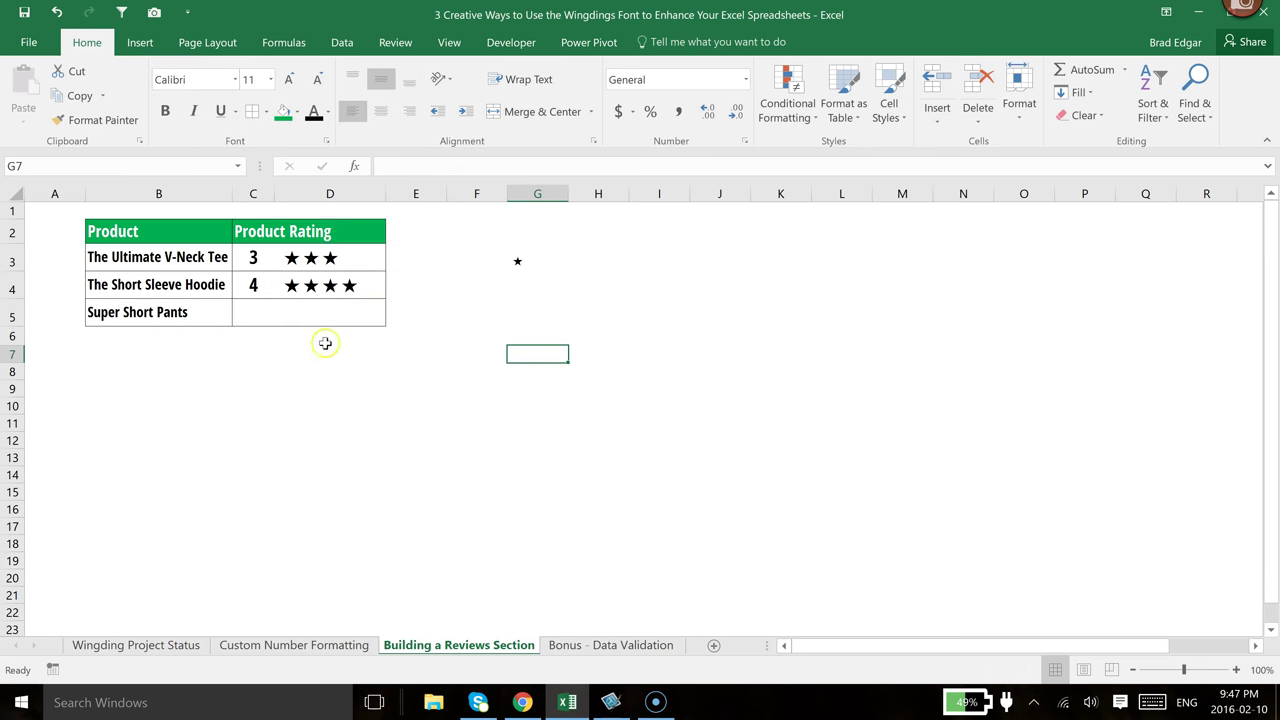
- Set the Short Sleeve Hoodie's rating in C4 to 5 from the dropdown list
left_click(270, 286)
left_click(281, 288)
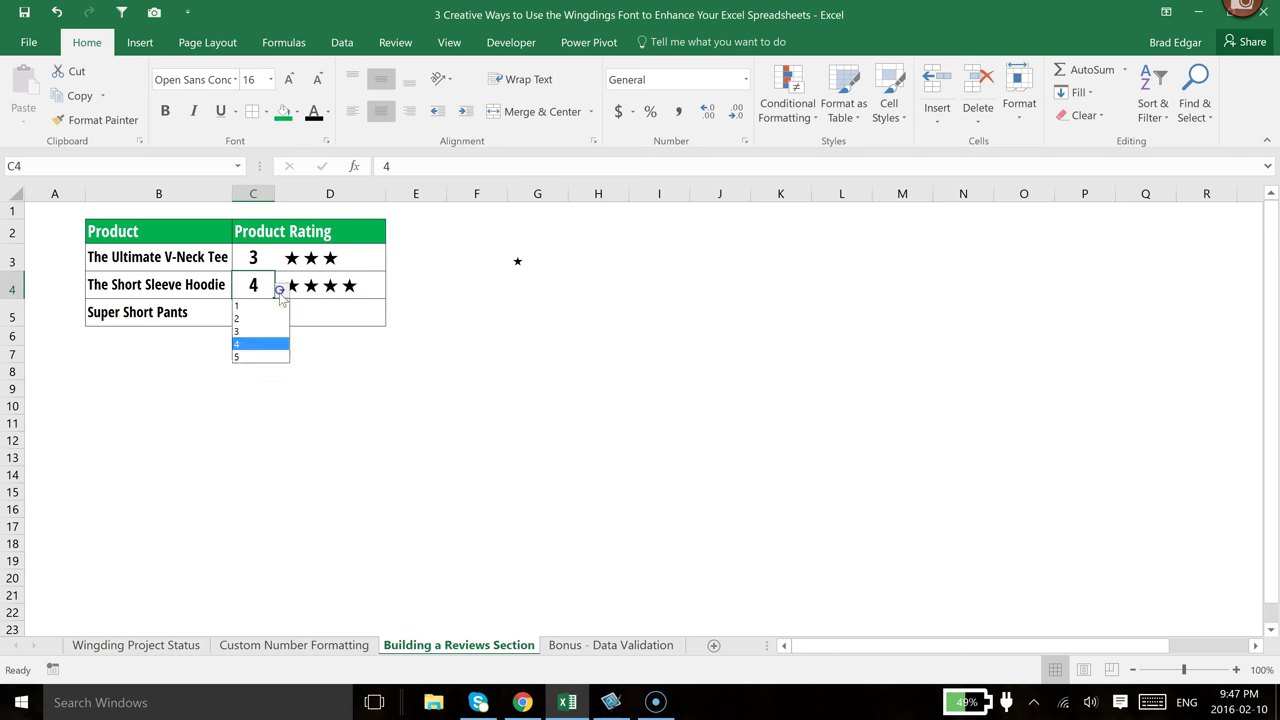
left_click(252, 361)
left_click(487, 464)
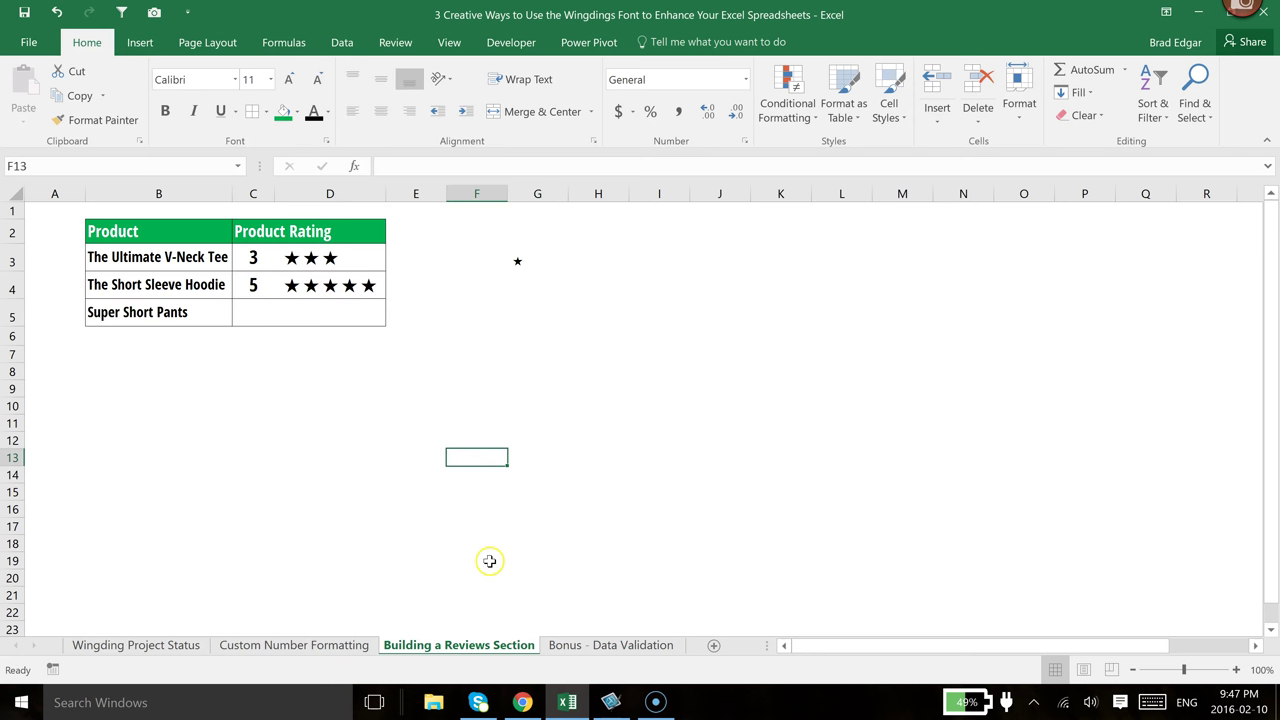
- Color the rating stars in D3:D5 with a light gold theme font color
left_click(316, 266)
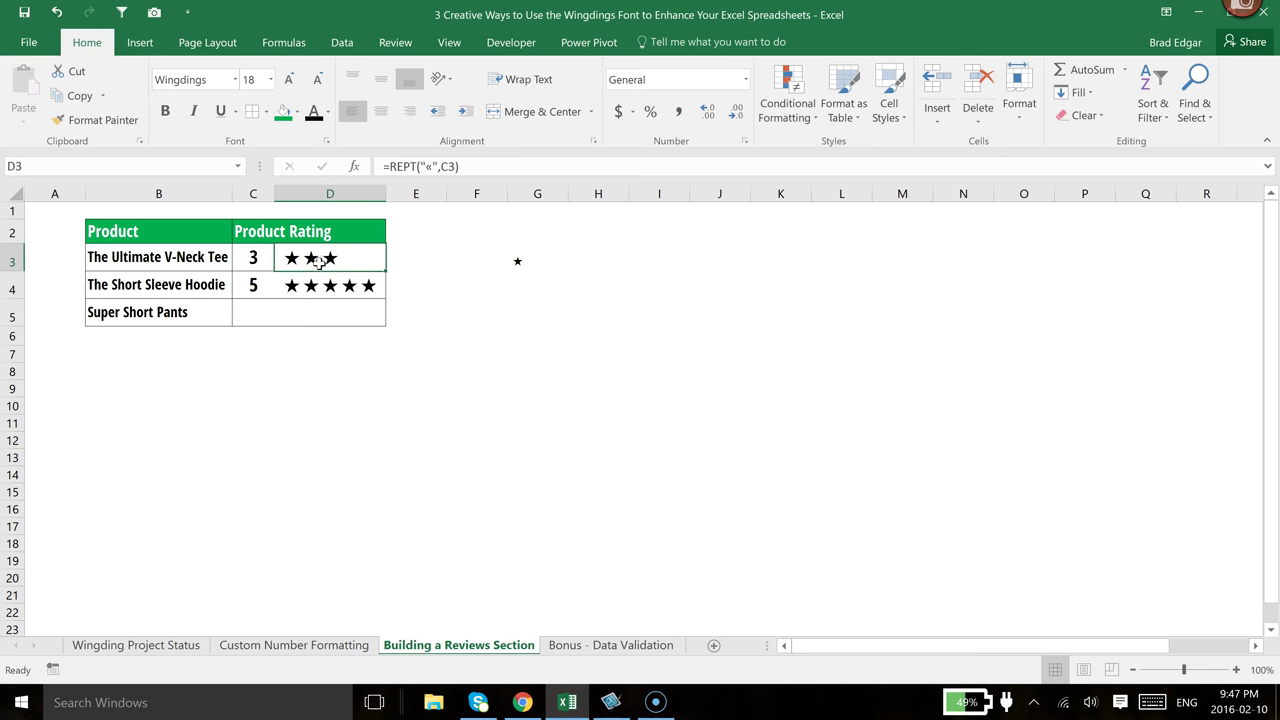
left_click_drag(318, 270, 316, 316)
left_click(328, 115)
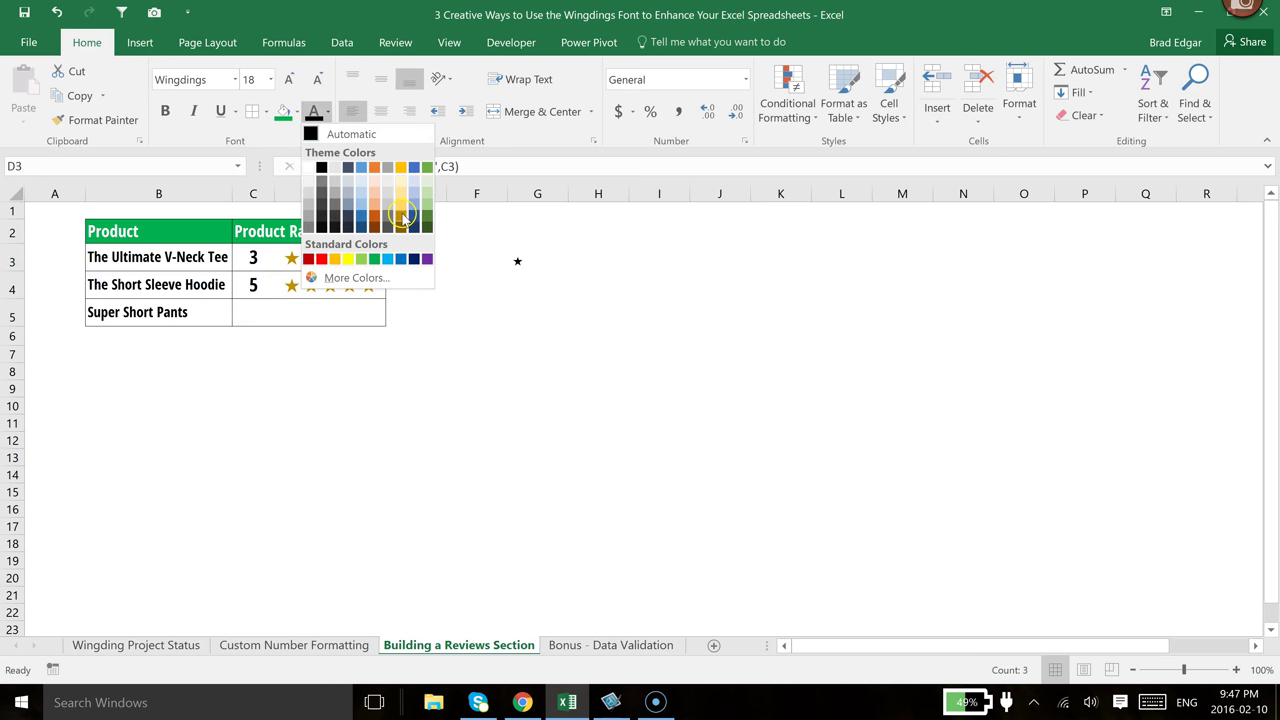
left_click(403, 216)
left_click(560, 380)
left_click(466, 500)
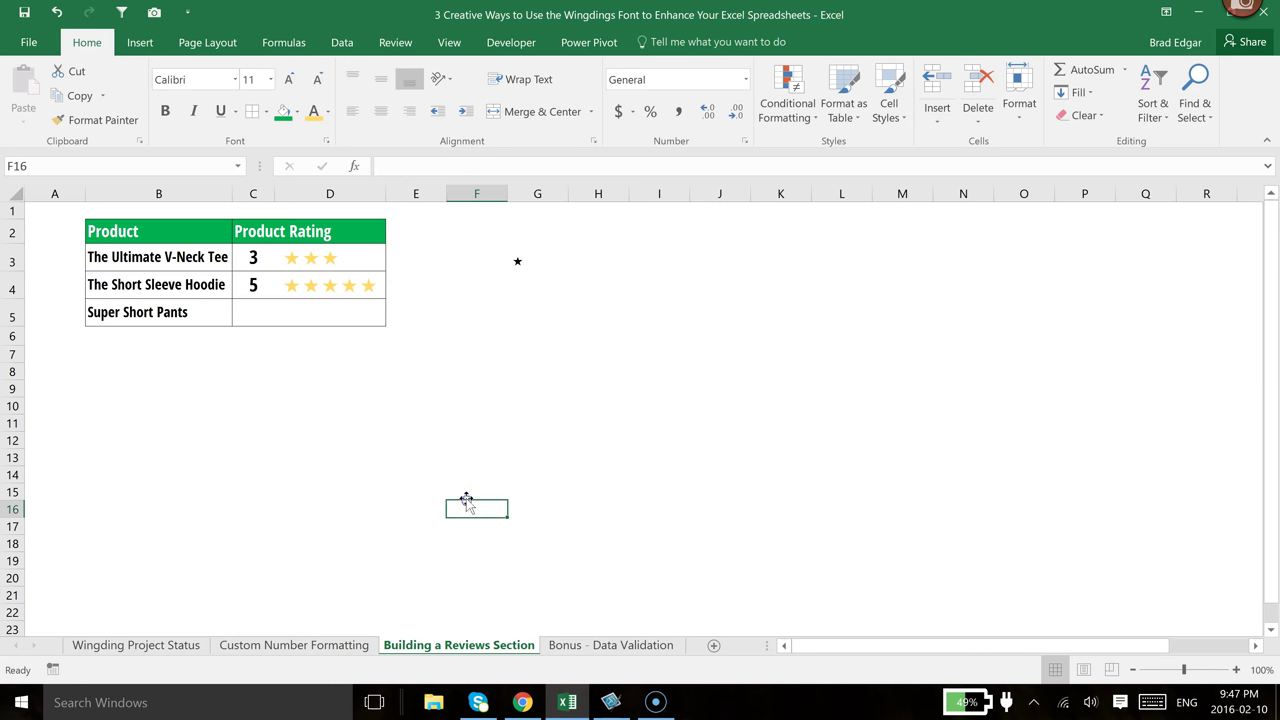
- Set the Super Short Pants' rating in C5 to 1 from the dropdown list
left_click(266, 263)
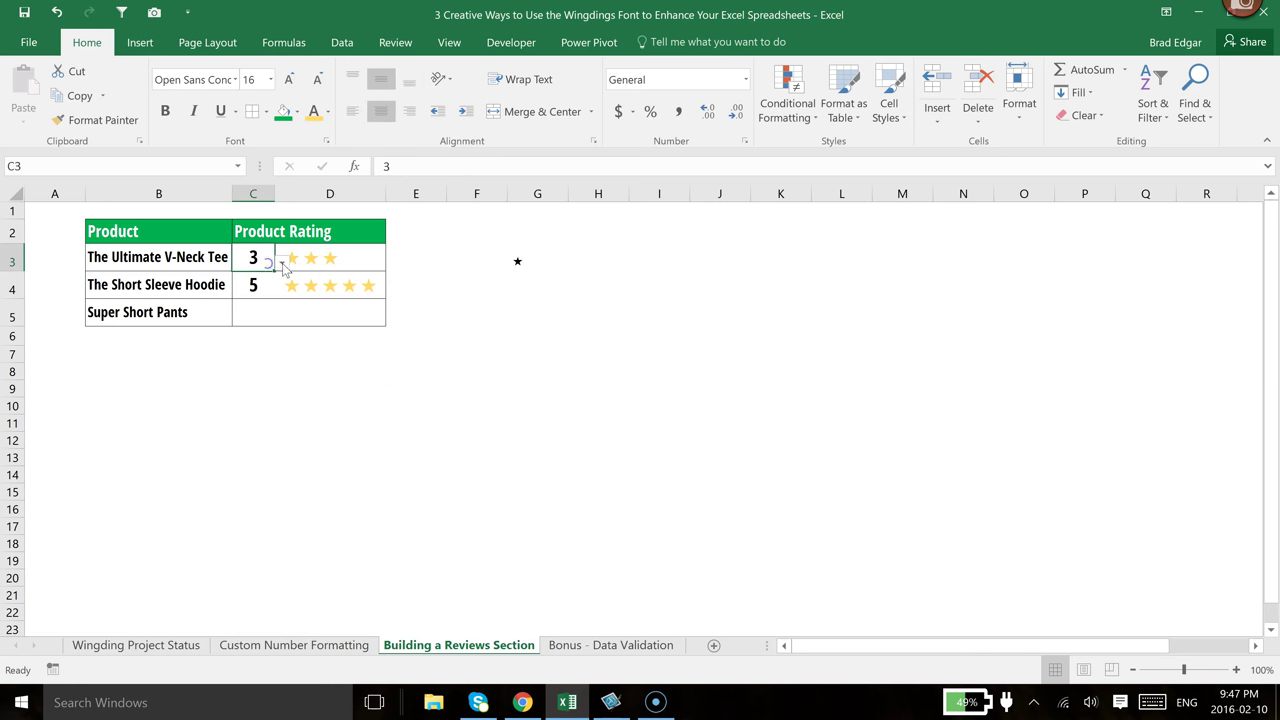
left_click(265, 322)
left_click(281, 320)
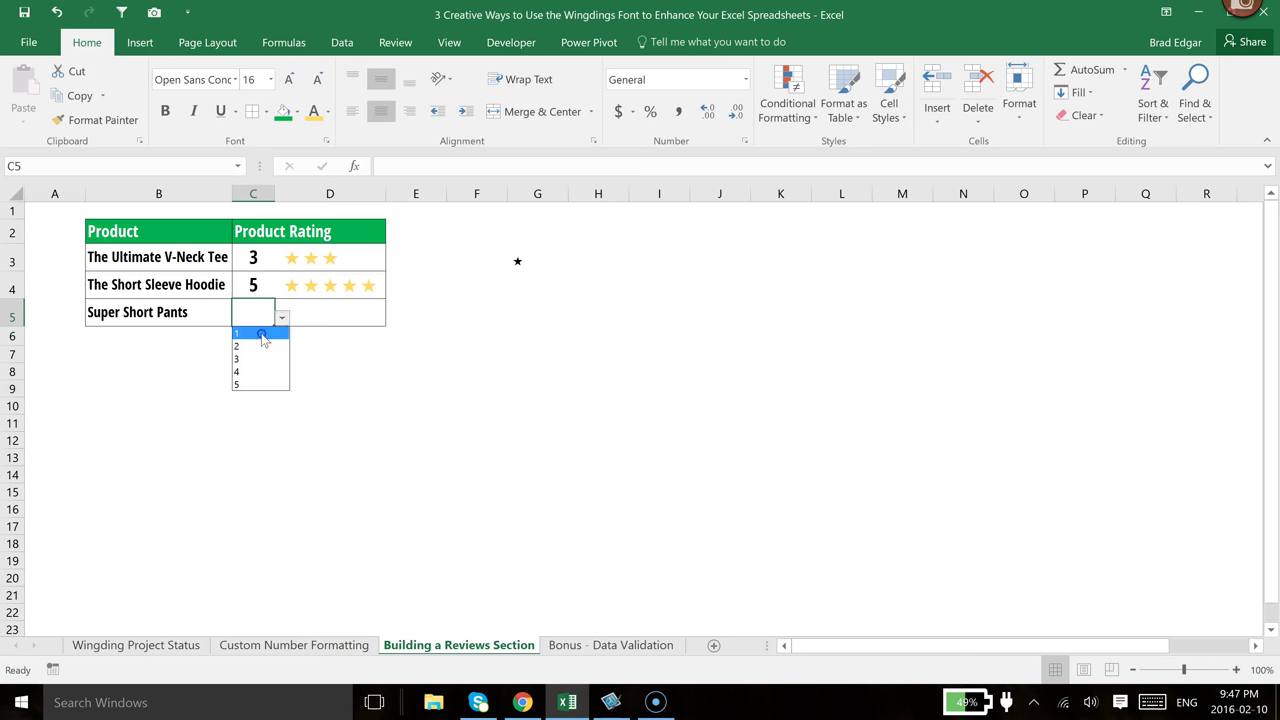
left_click(261, 339)
left_click(398, 418)
left_click(337, 337)
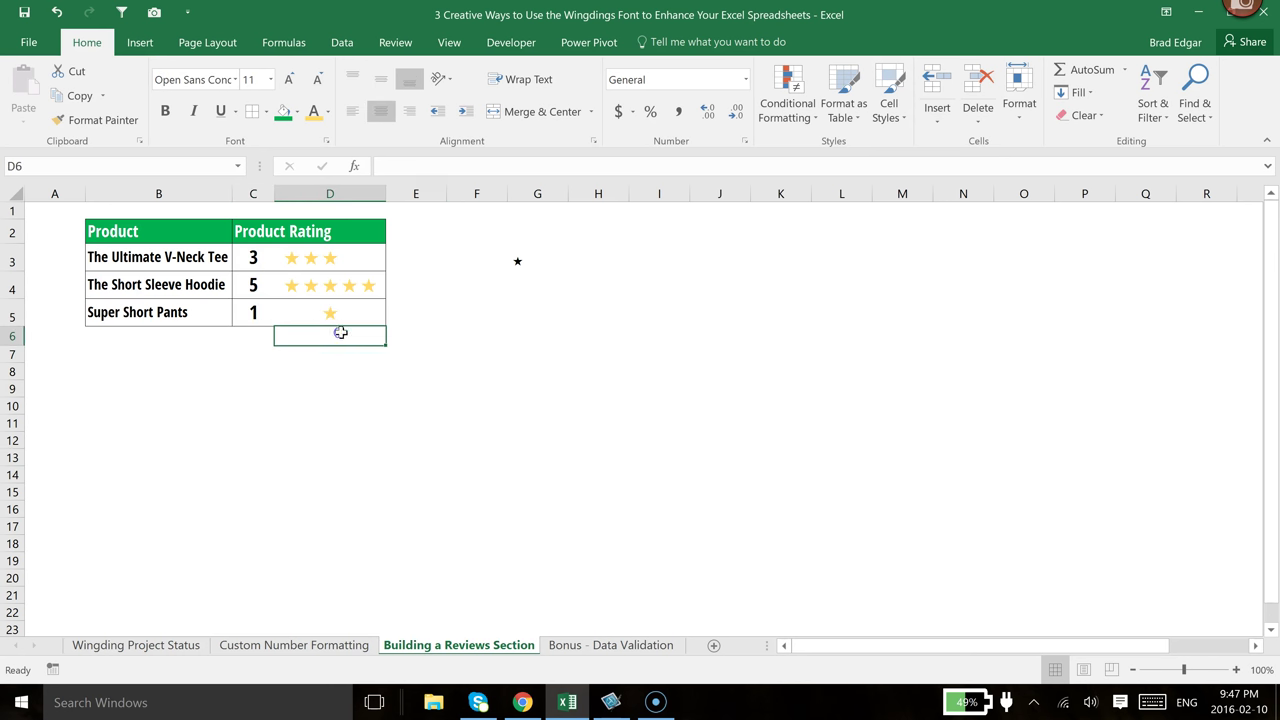
- Left-align the star ratings in D3:D5
left_click(318, 313)
left_click_drag(327, 263, 329, 314)
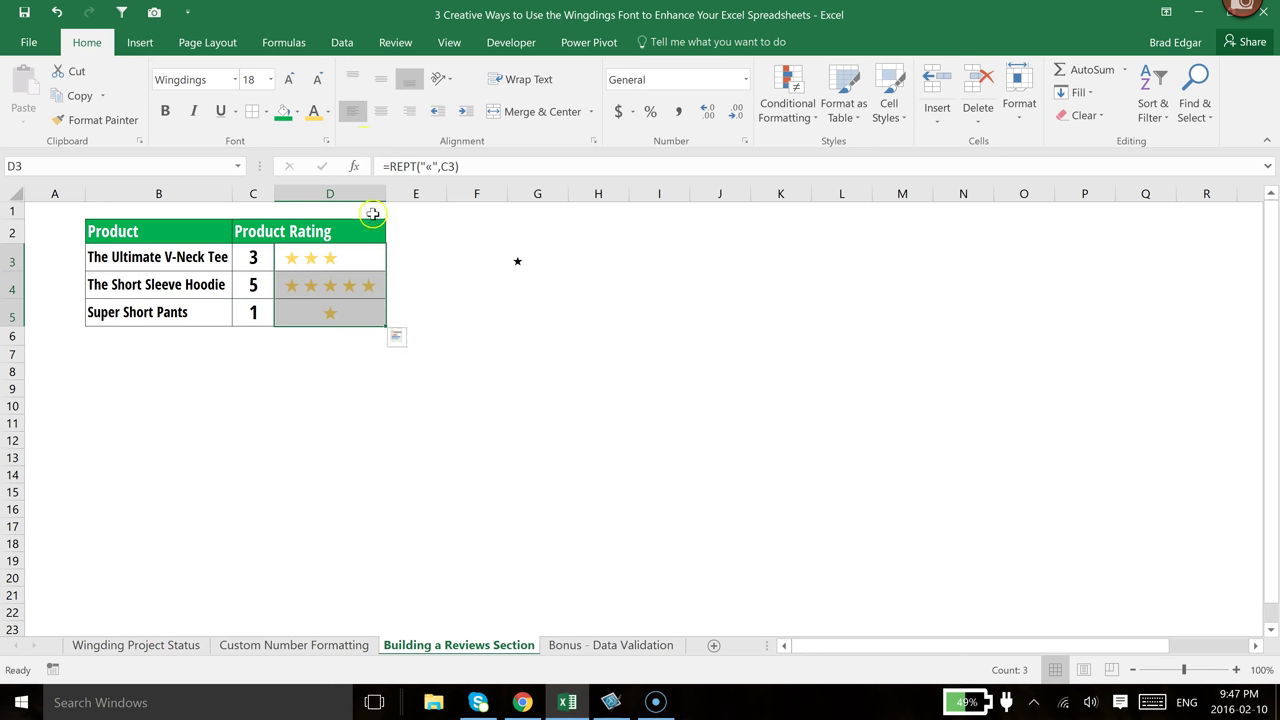
left_click(352, 111)
left_click(560, 420)
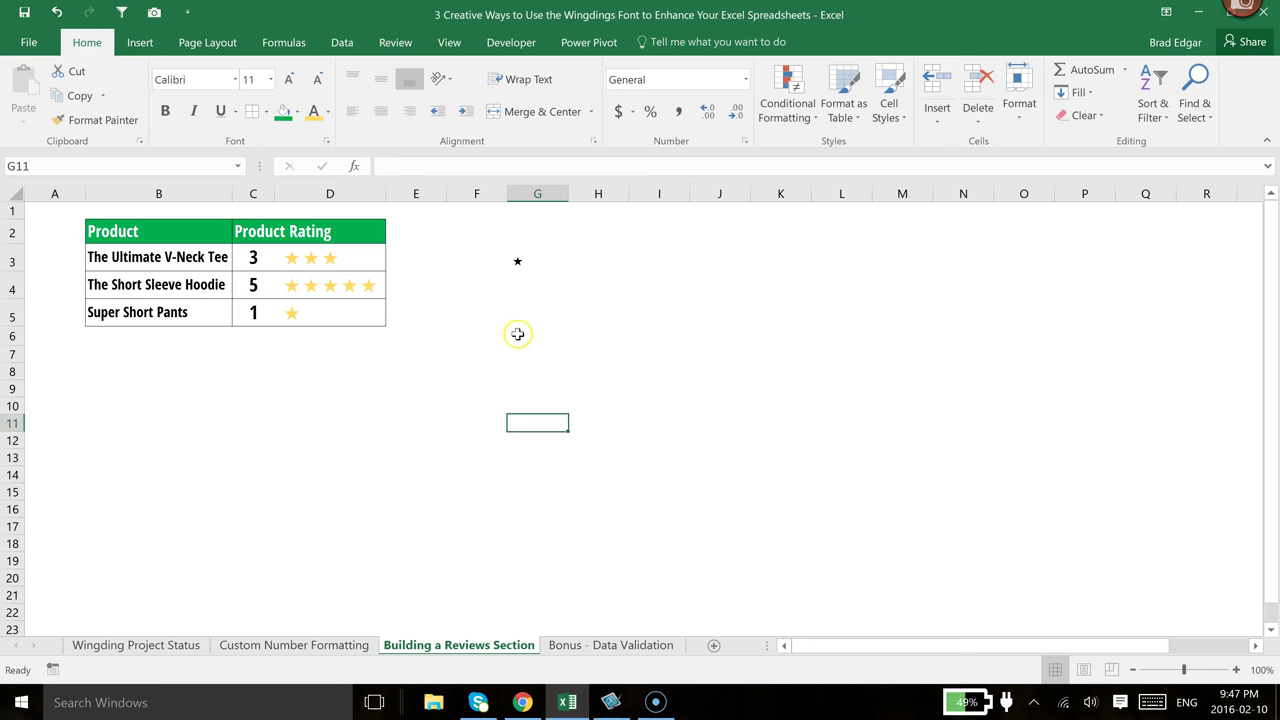
- Select cells F3:G3 containing the standalone star symbol beside the ratings table
left_click(507, 261)
left_click_drag(498, 264, 498, 264)
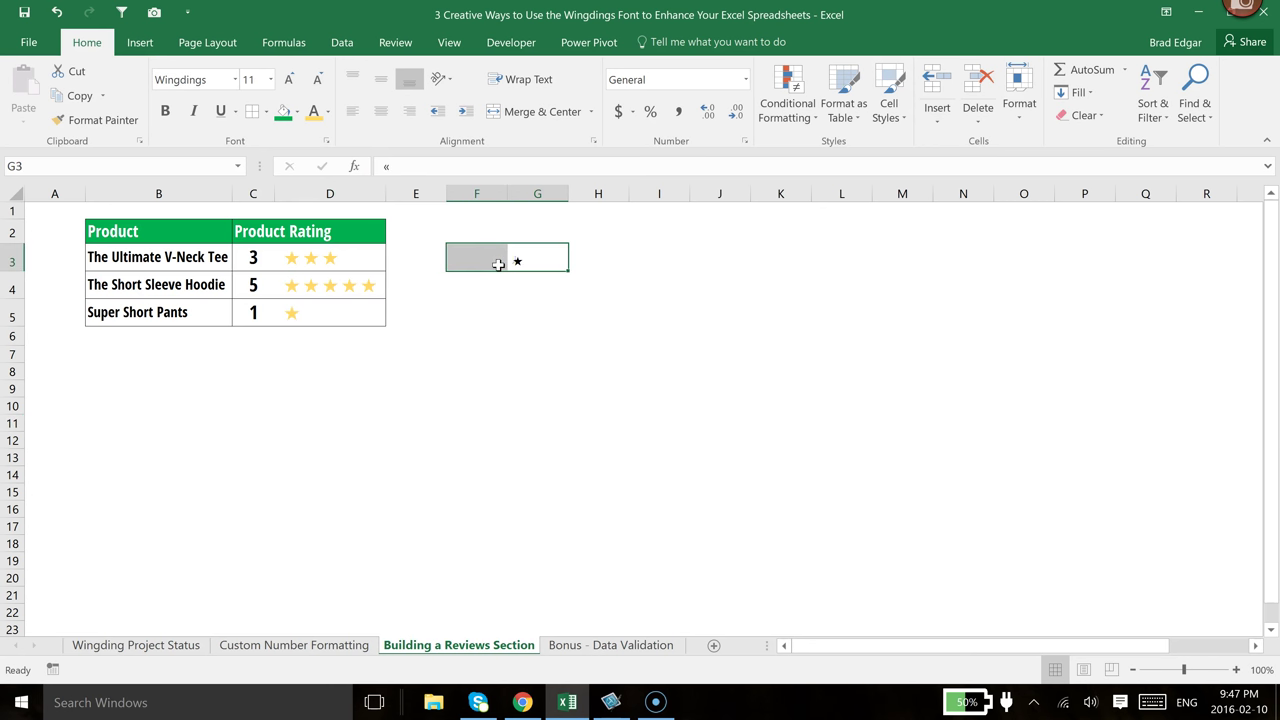